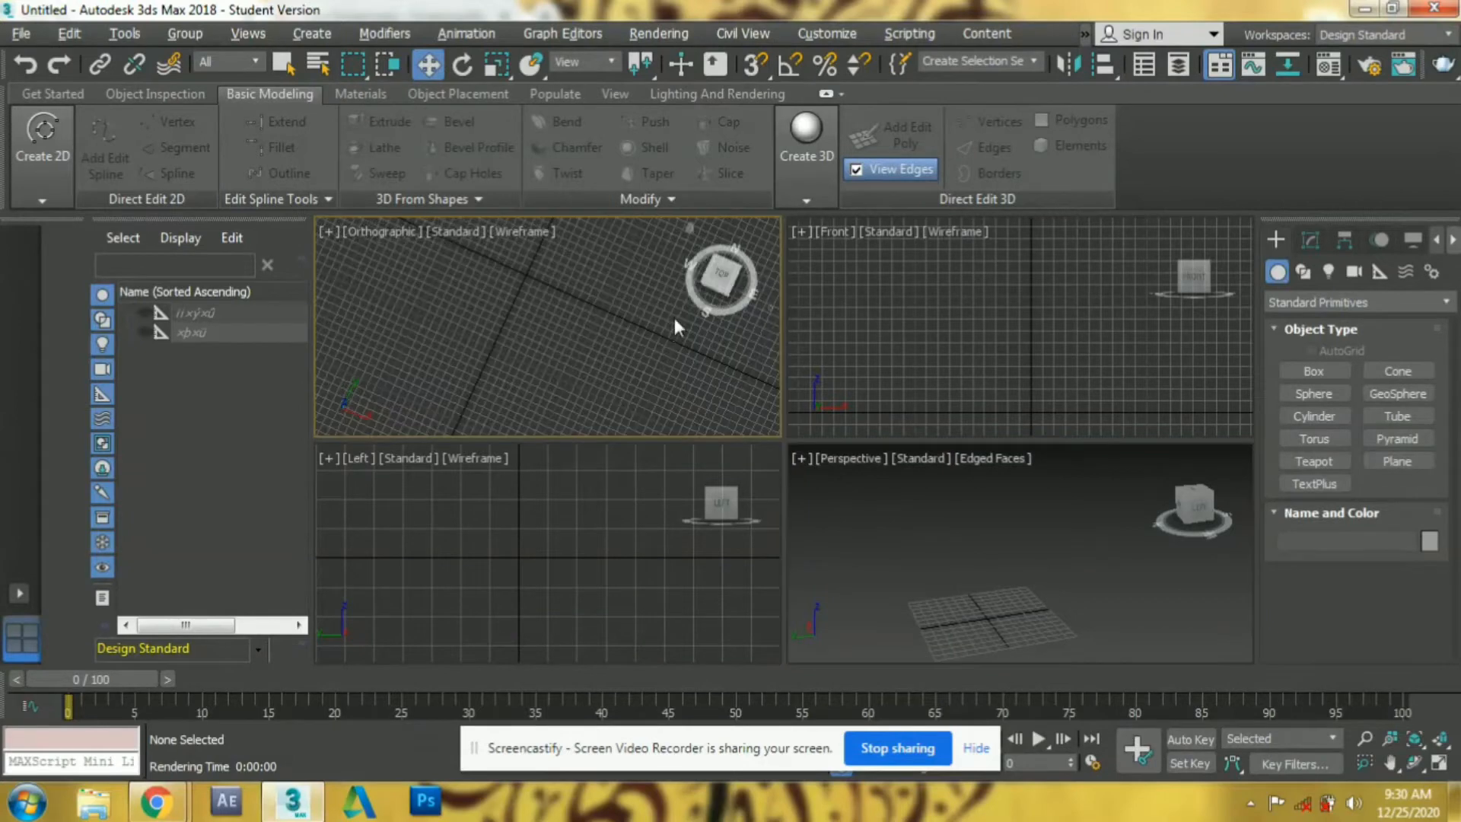
# Create a Cylinder primitive near the origin in the Top view
pyautogui.press('t')
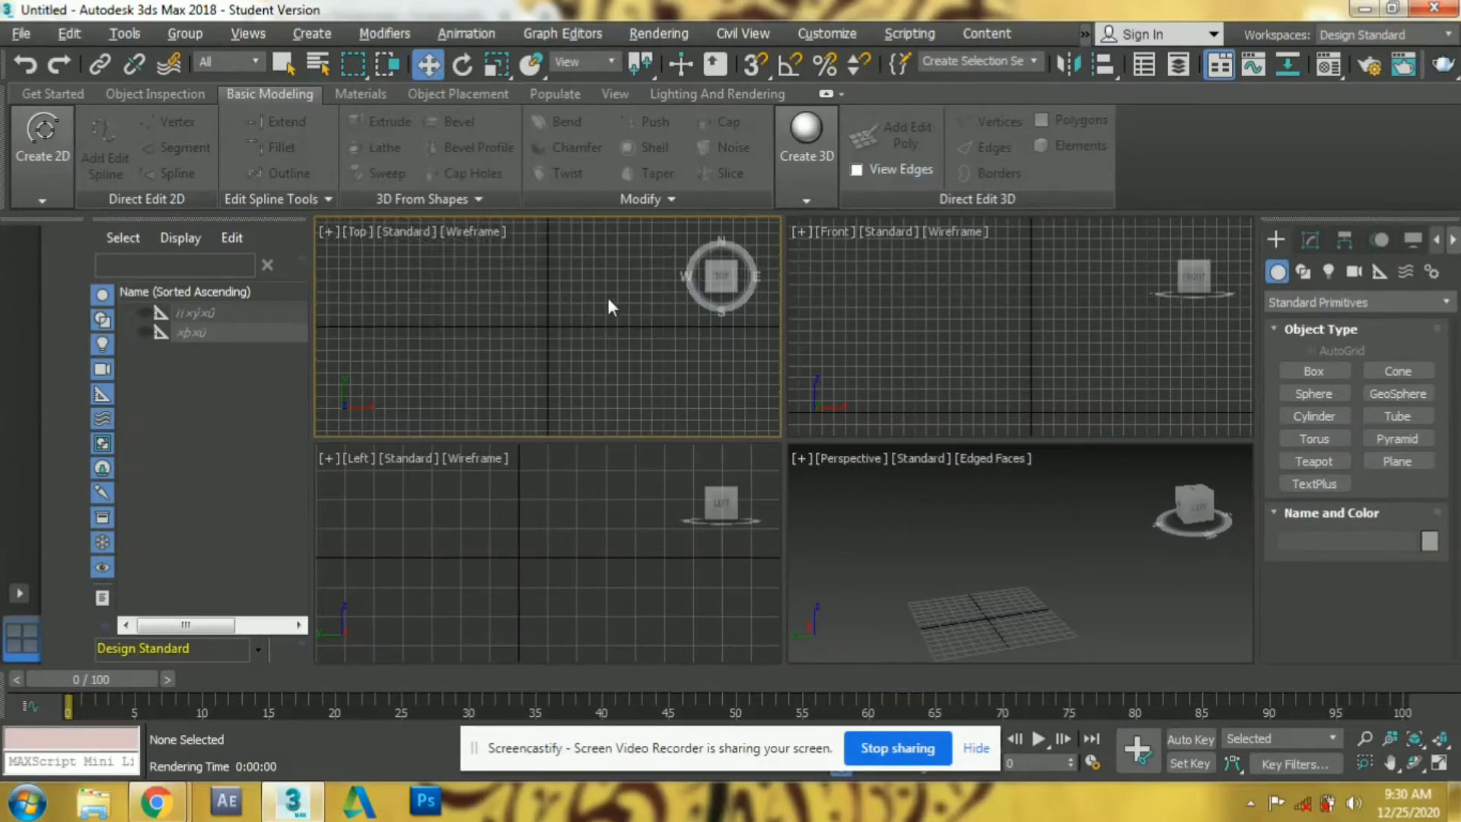
pyautogui.hotkey('alt', 'w')
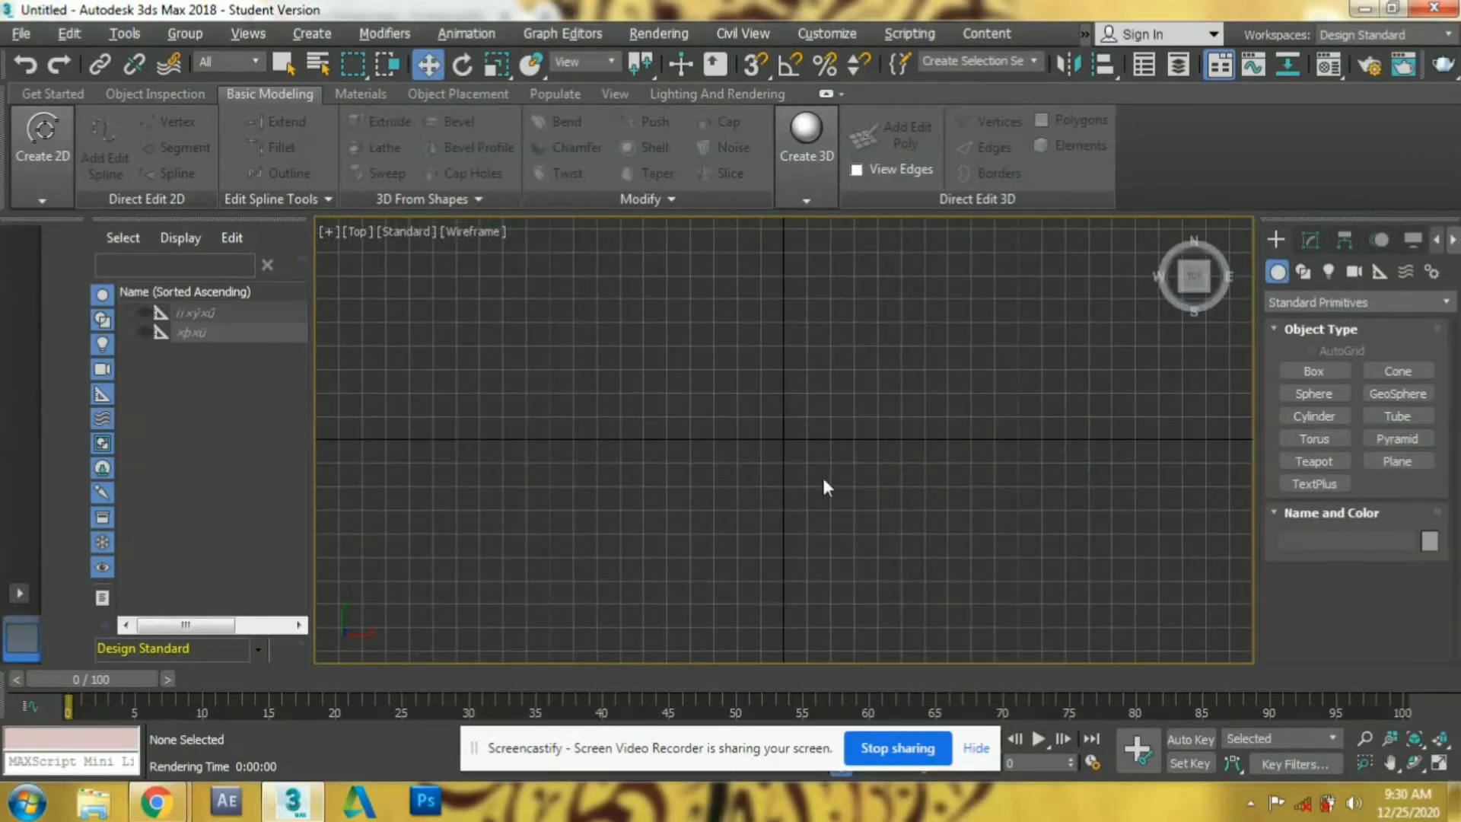
pyautogui.click(1314, 416)
pyautogui.moveTo(764, 416); pyautogui.dragTo(821, 461)
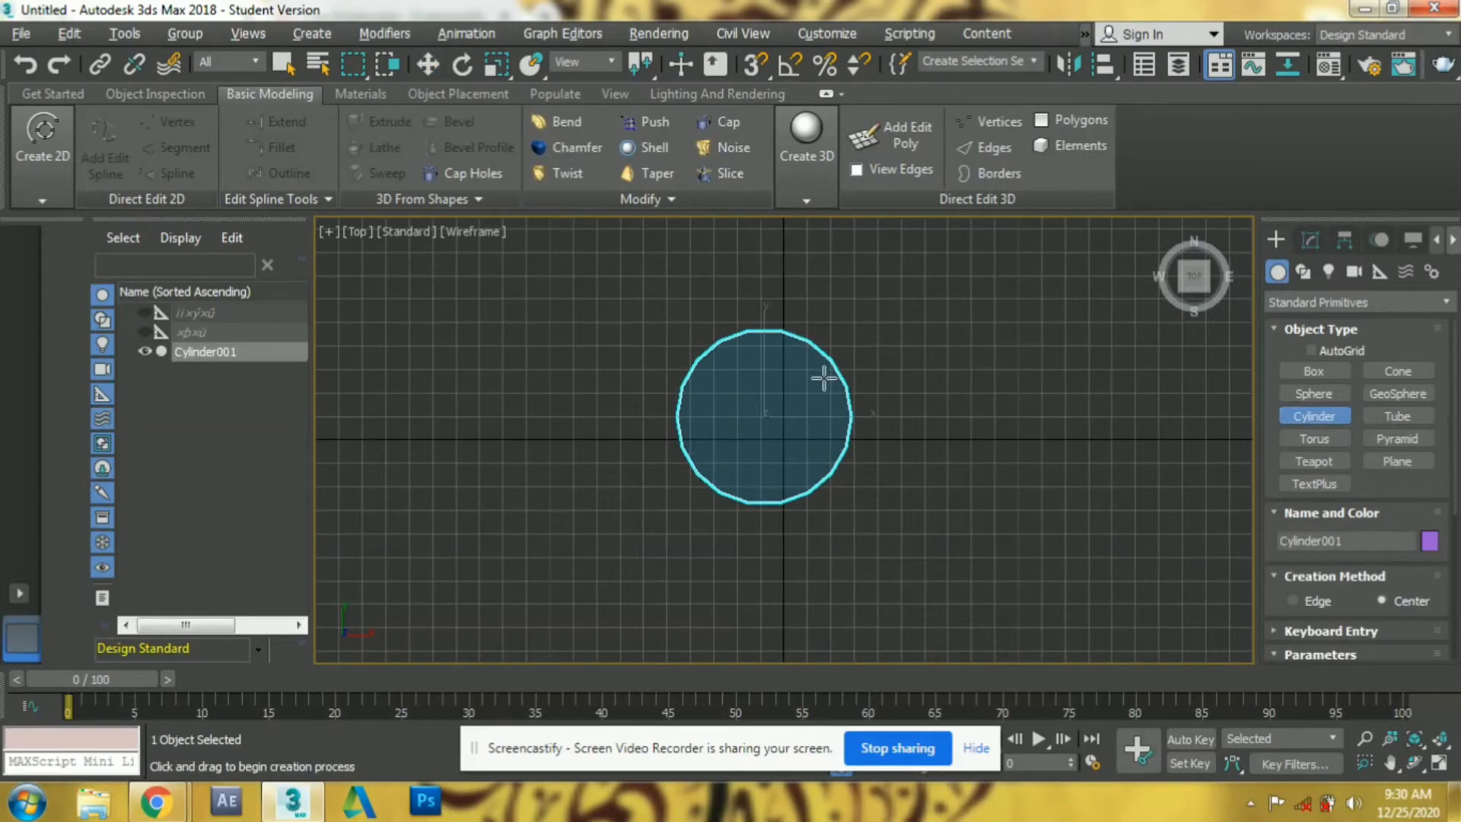
# Move the cylinder along X and Y until it is centred on the grid origin
pyautogui.hotkey('alt', 'w')
pyautogui.click(1049, 403)
pyautogui.hotkey('alt', 'w')
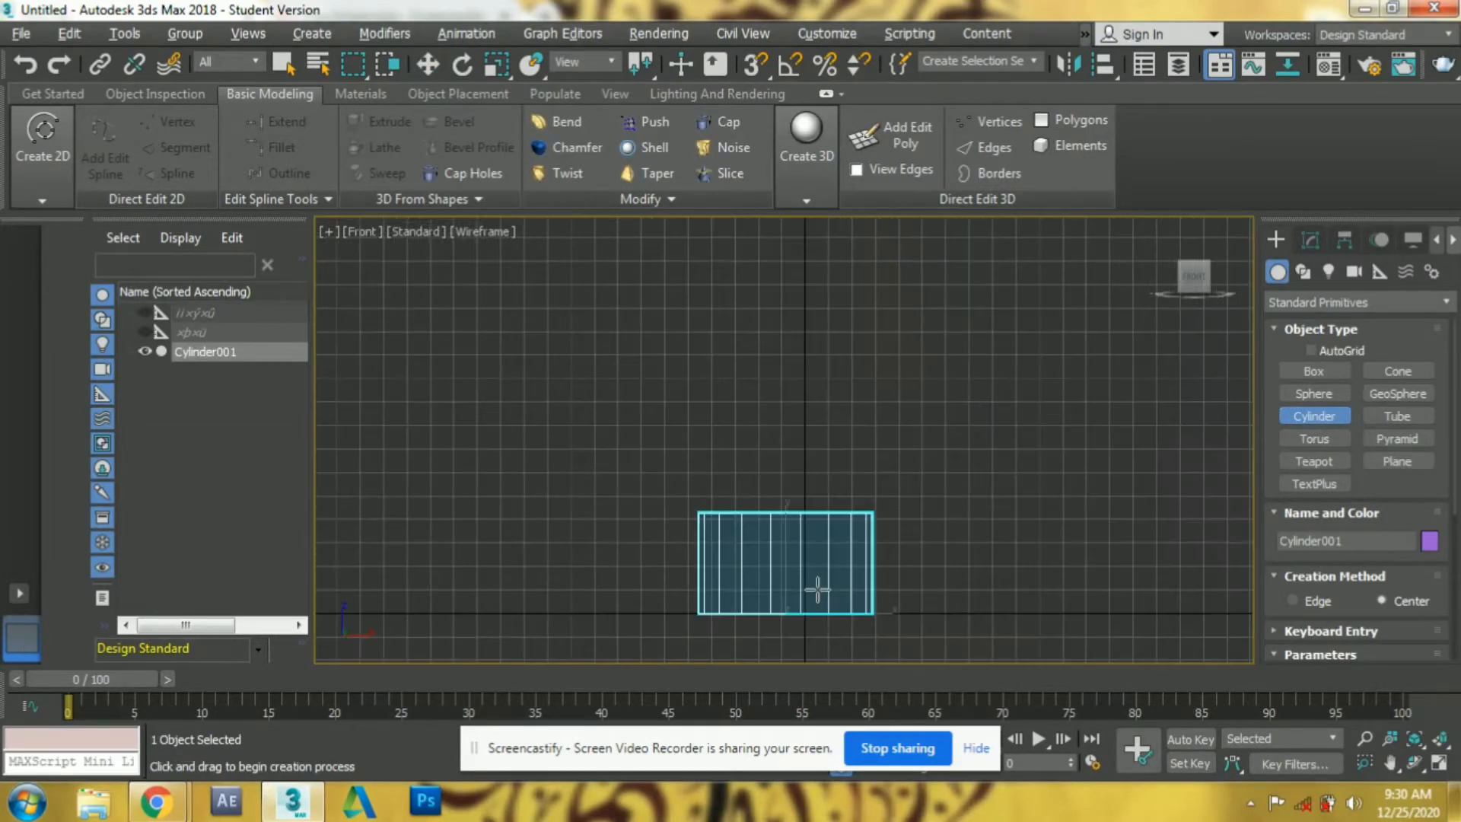
pyautogui.scroll(3, 817, 590)
pyautogui.press('w')
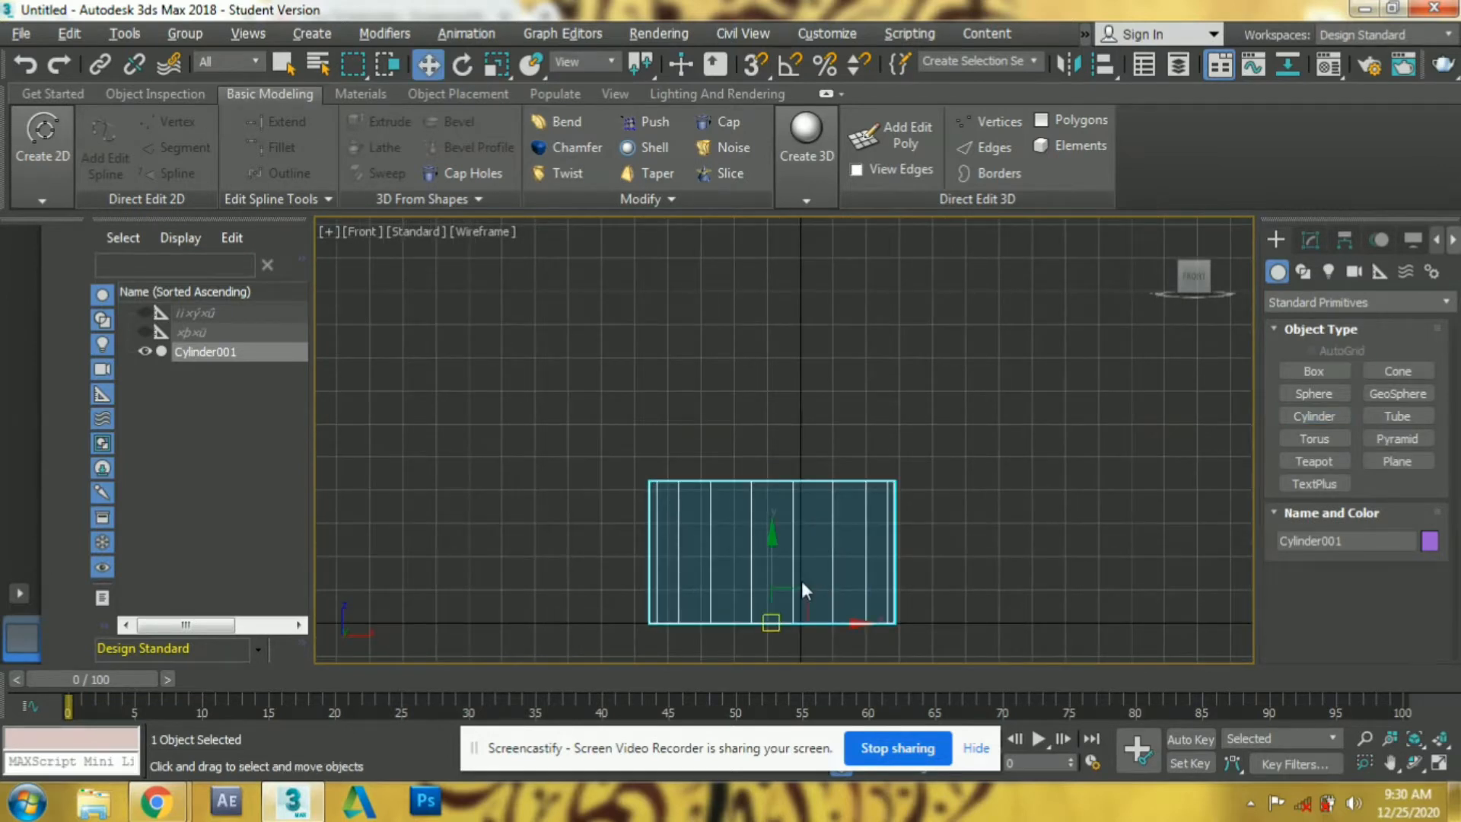
pyautogui.moveTo(827, 623); pyautogui.dragTo(853, 623)
pyautogui.hotkey('alt', 'w')
pyautogui.click(567, 351)
pyautogui.hotkey('alt', 'w')
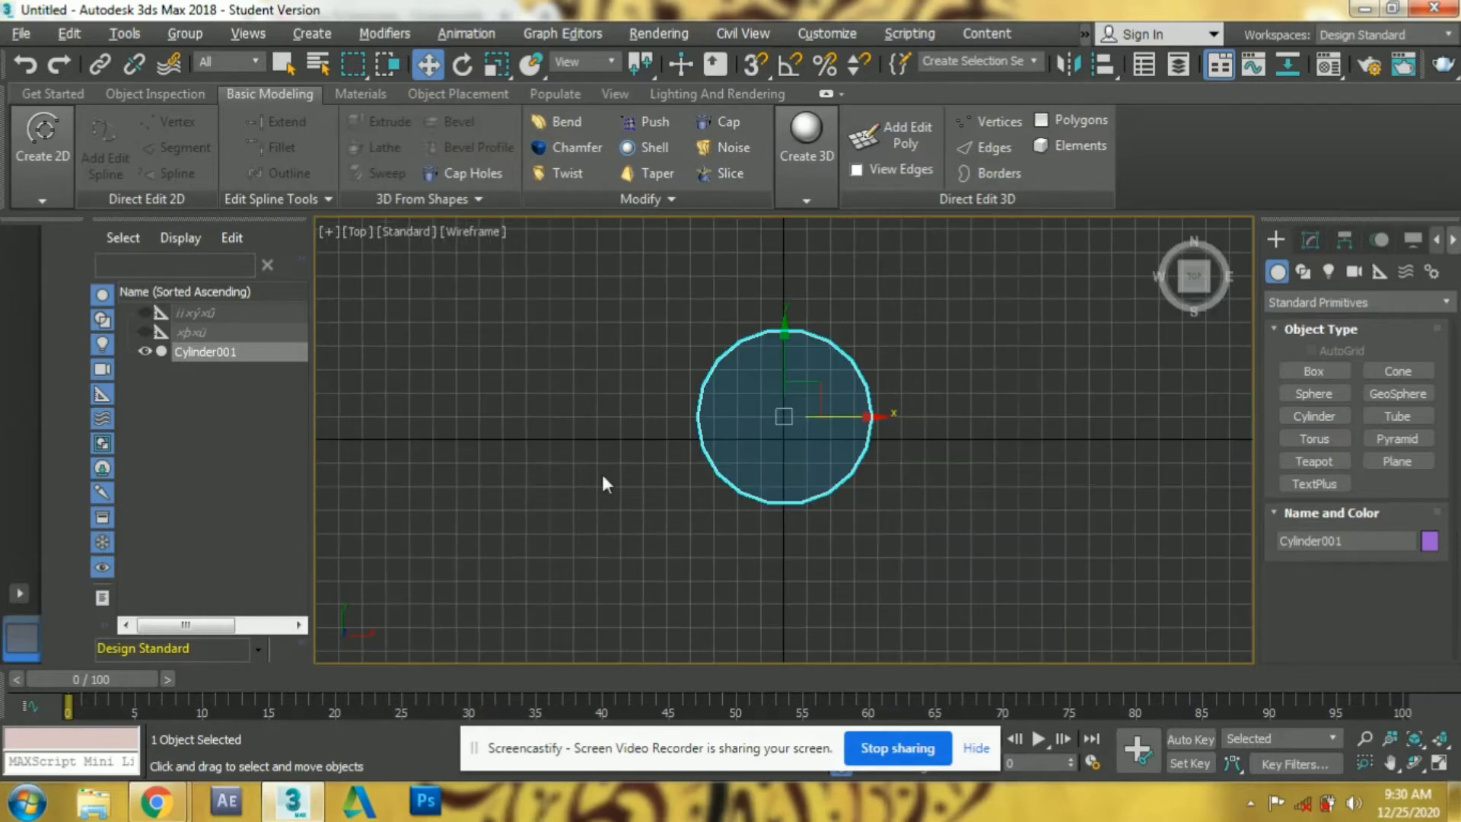
pyautogui.moveTo(786, 349); pyautogui.dragTo(786, 378)
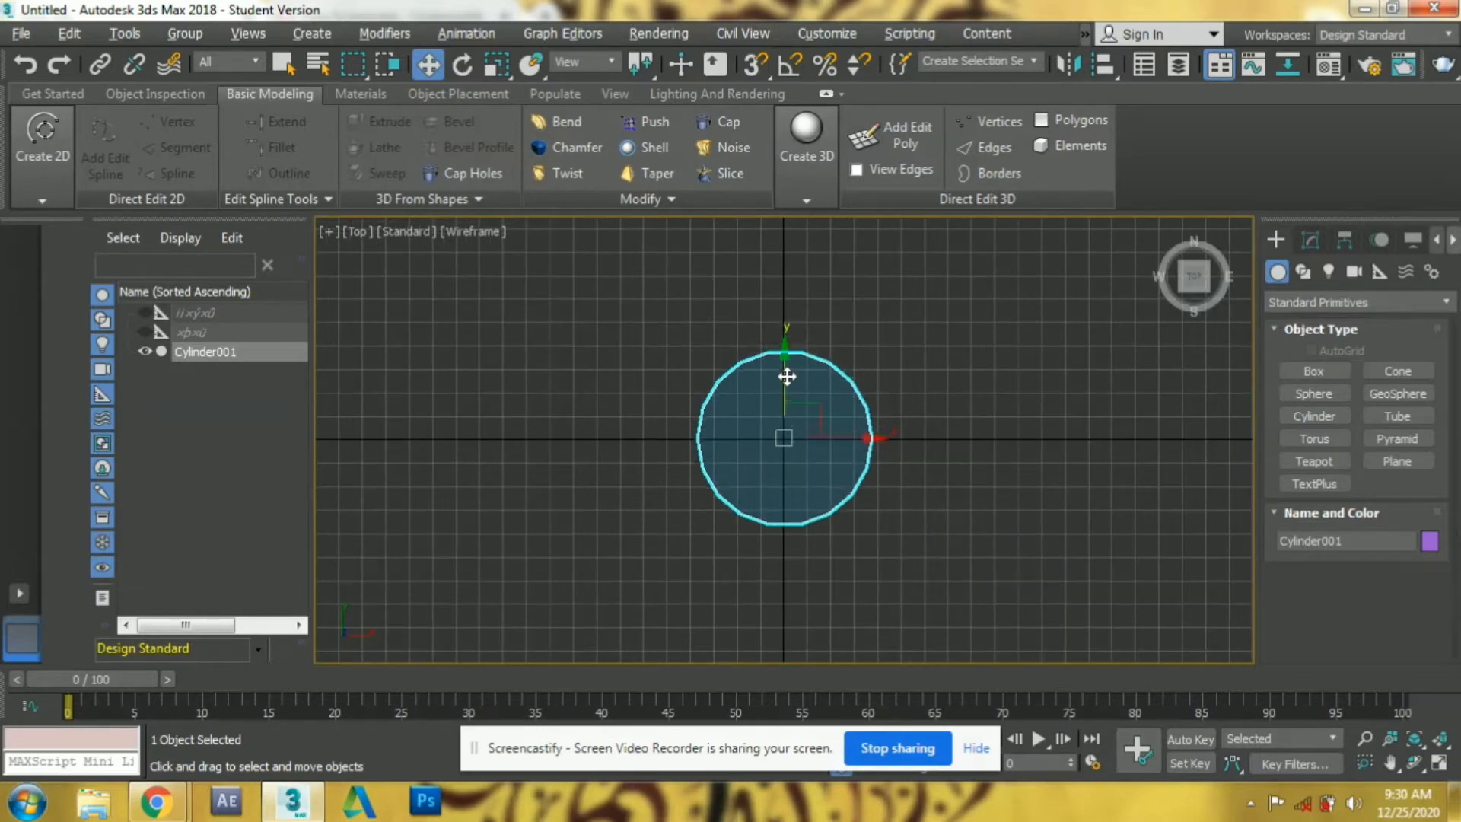
# Show the cylinder in a maximized Perspective view shaded with edged faces
pyautogui.hotkey('alt', 'w')
pyautogui.middleClick(1052, 545)
pyautogui.hotkey('alt', 'w')
pyautogui.press('F4')
pyautogui.rightClick(750, 527)
pyautogui.click(795, 686)
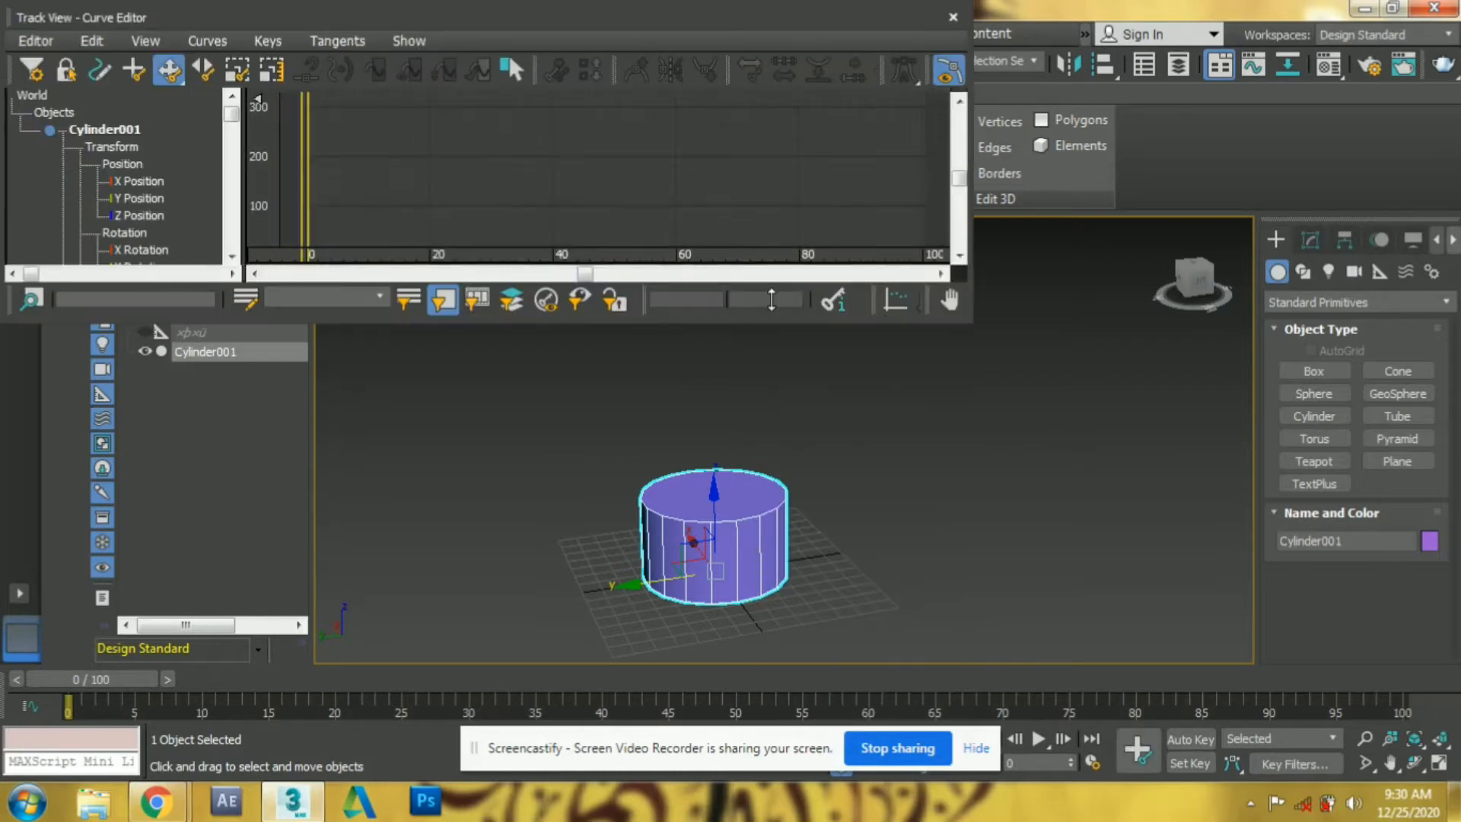
pyautogui.click(949, 17)
pyautogui.rightClick(743, 531)
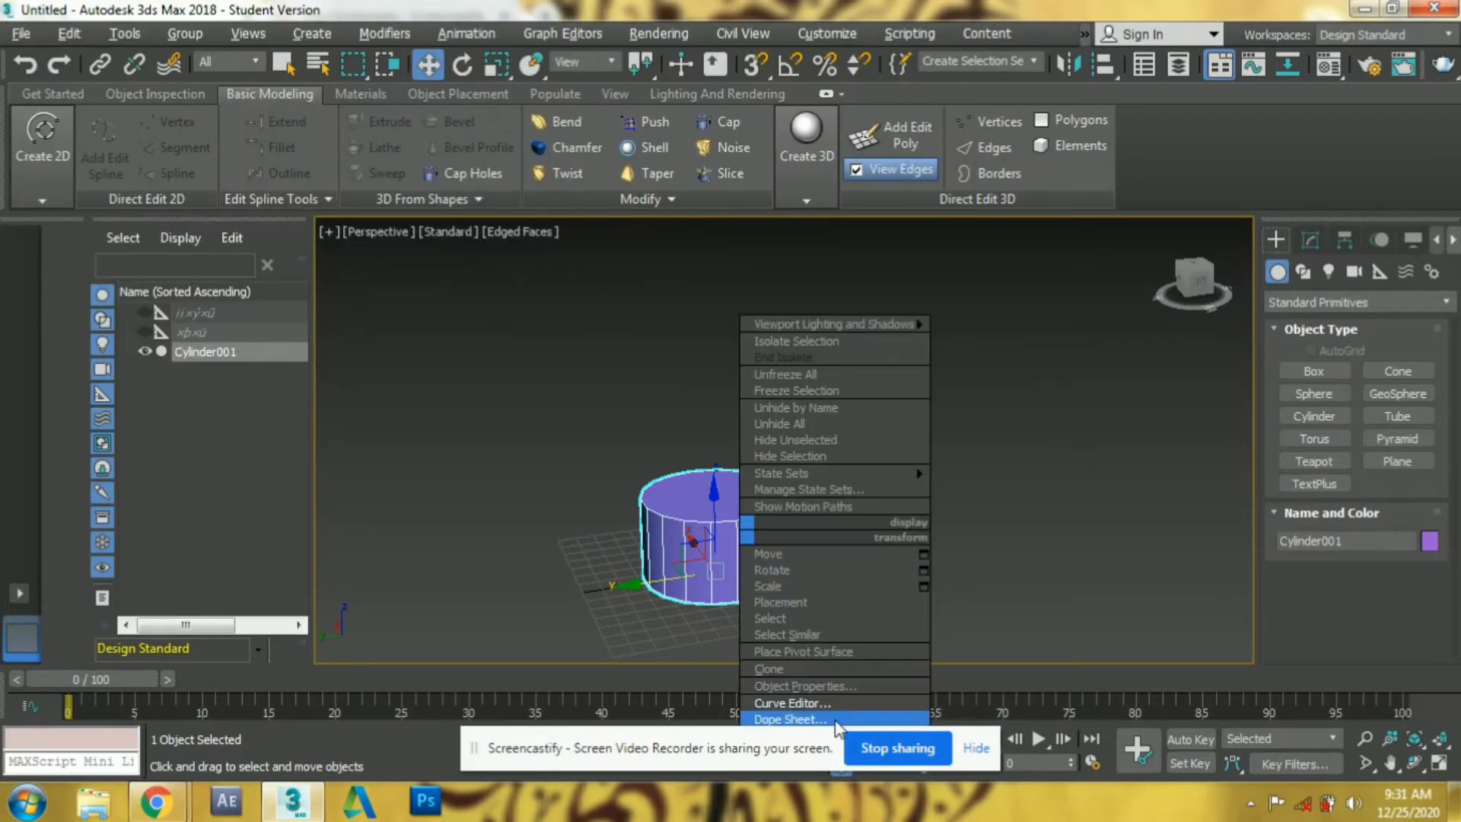
pyautogui.click(829, 720)
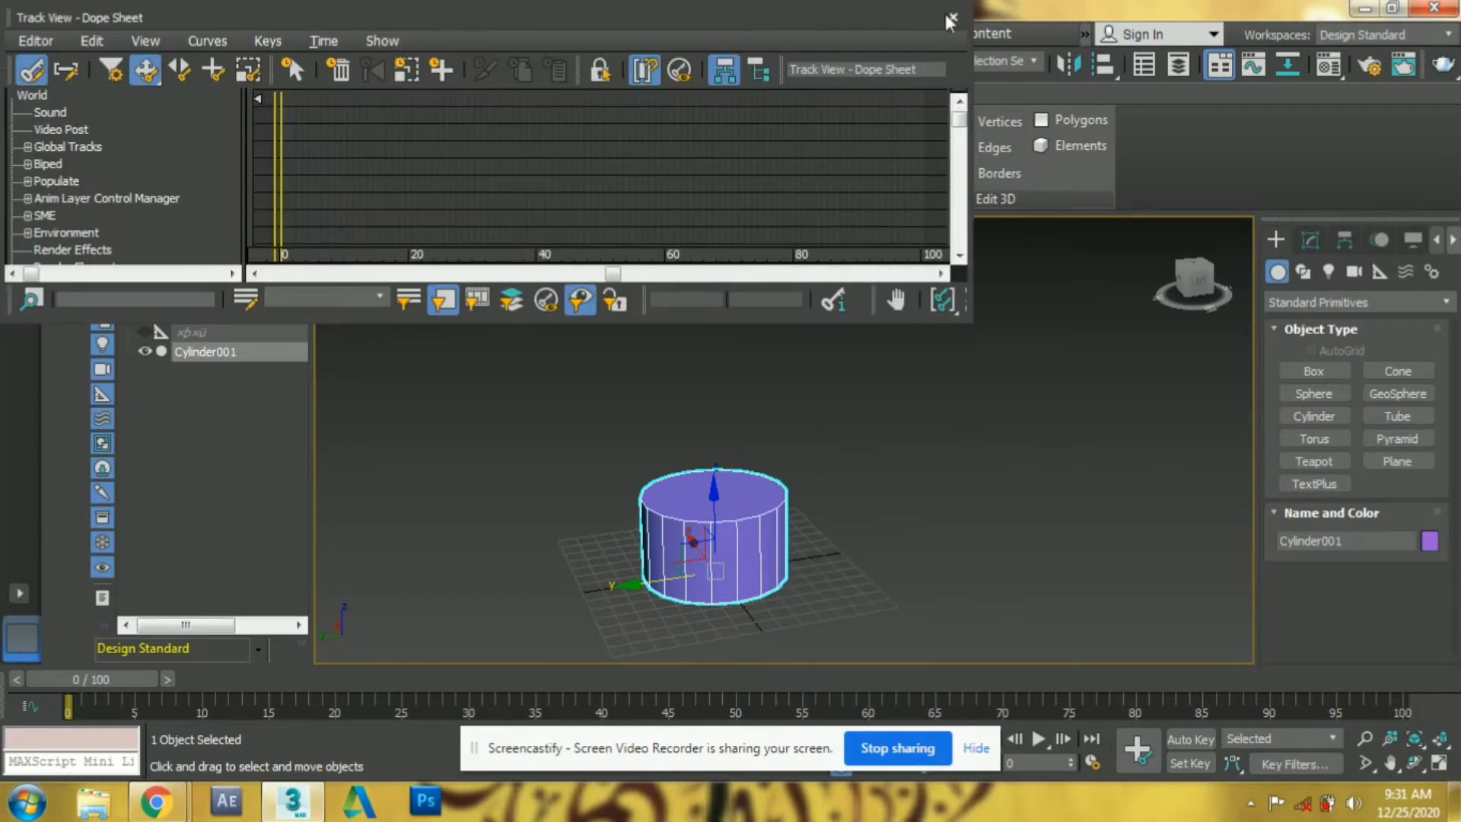
pyautogui.click(952, 18)
# Convert the cylinder to an Editable Poly
pyautogui.keyDown('alt'); pyautogui.moveTo(697, 642); pyautogui.dragTo(715, 592, button='middle'); pyautogui.keyUp('alt')
pyautogui.moveTo(716, 592); pyautogui.dragTo(746, 397, button='middle')
pyautogui.rightClick(746, 397)
pyautogui.moveTo(847, 620)
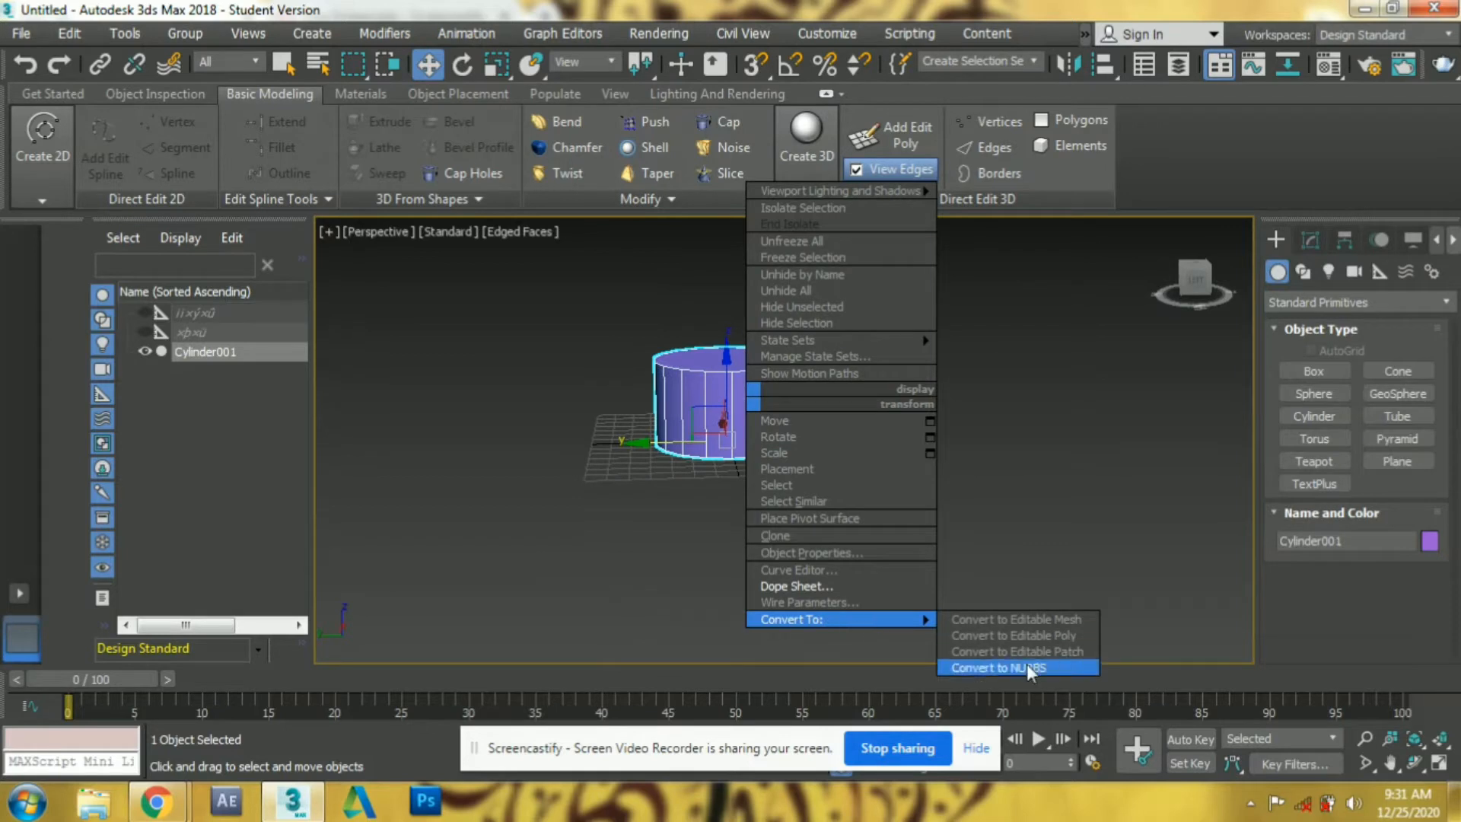
pyautogui.click(1020, 635)
# Move the cylinder's top polygon up along Z to make the body roughly one and a half times taller
pyautogui.click(1277, 331)
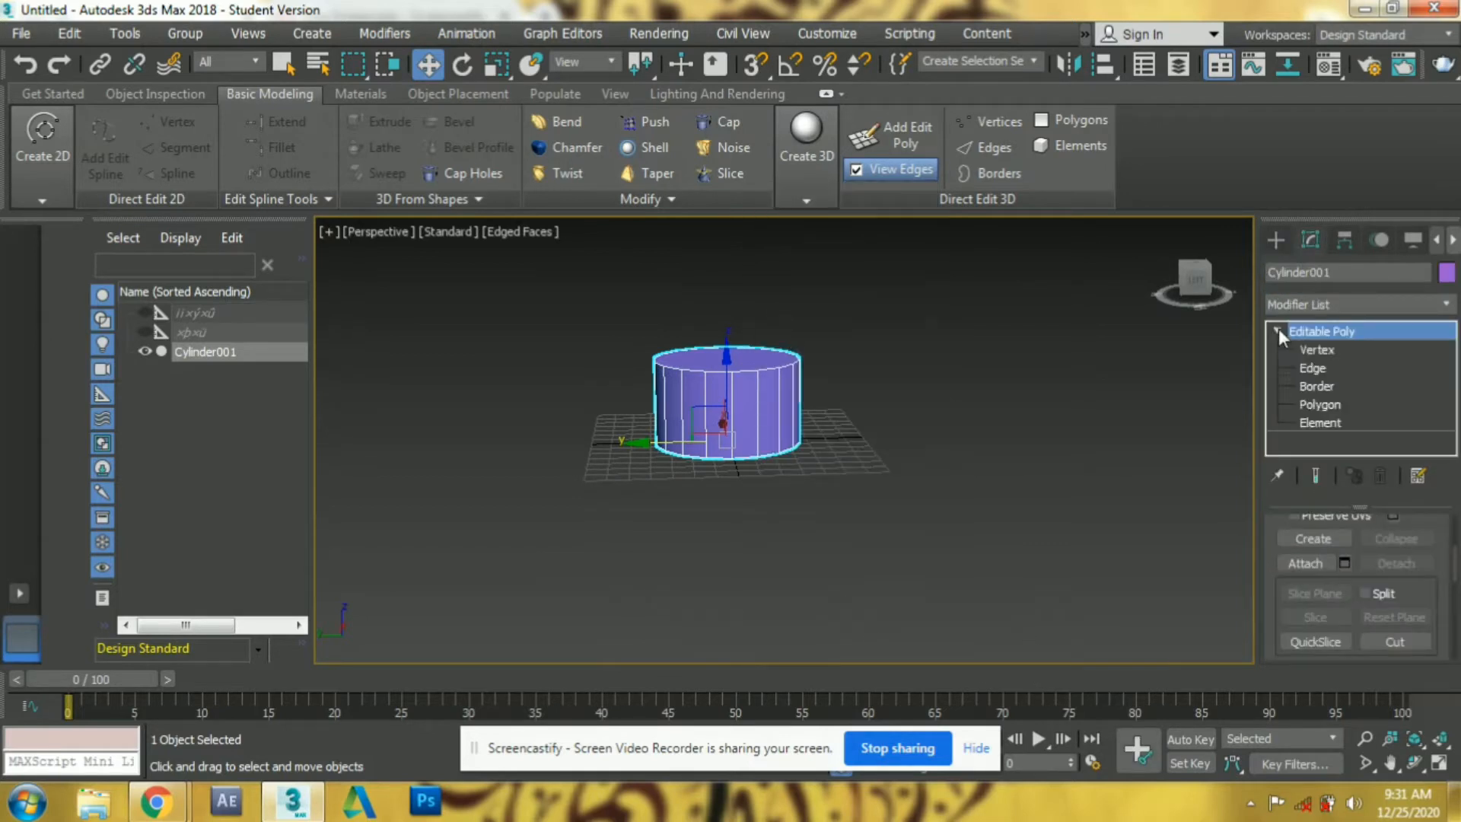
pyautogui.click(1314, 406)
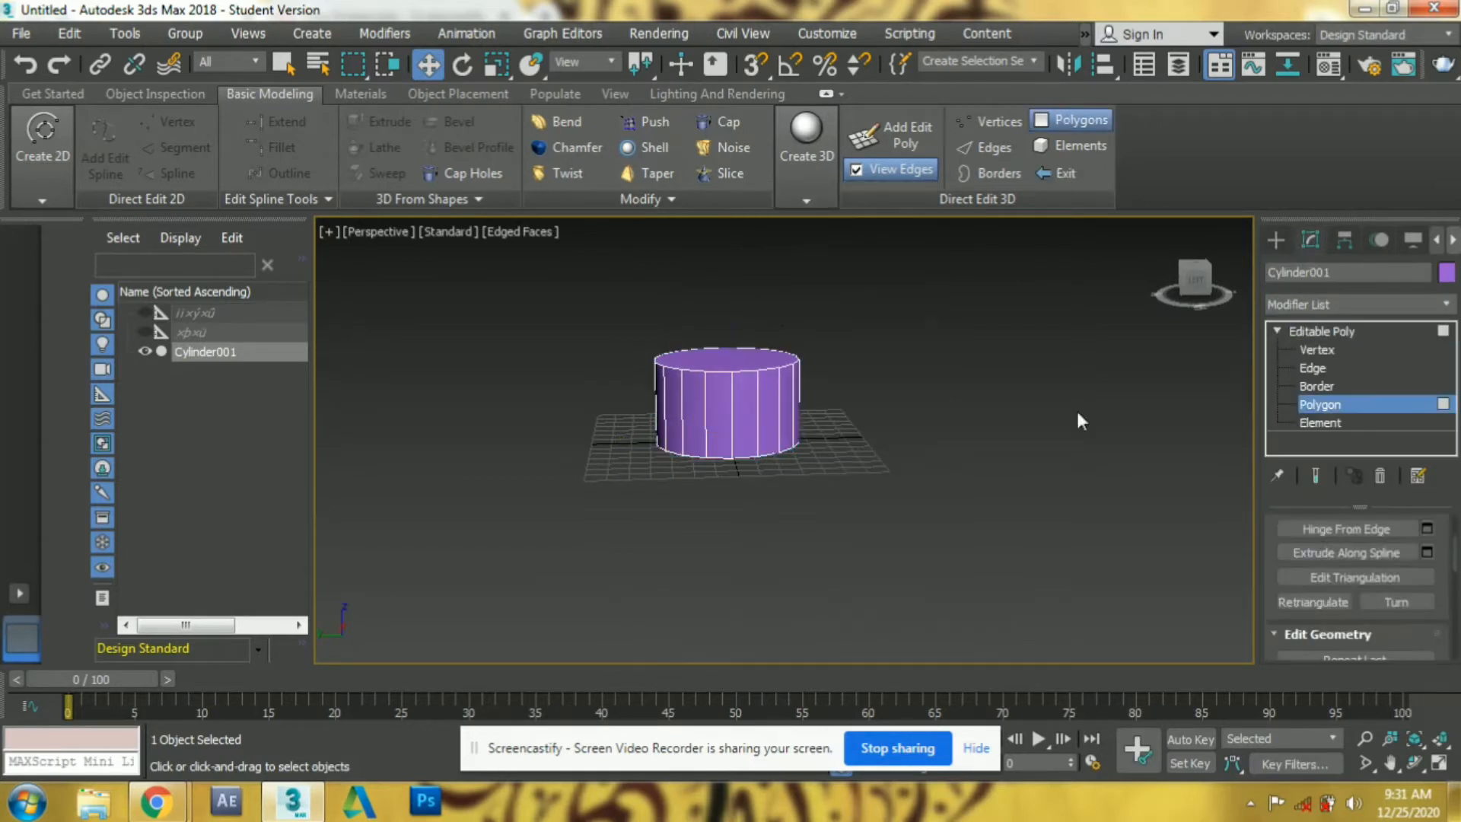
pyautogui.click(762, 366)
pyautogui.moveTo(791, 415); pyautogui.dragTo(794, 535, button='middle')
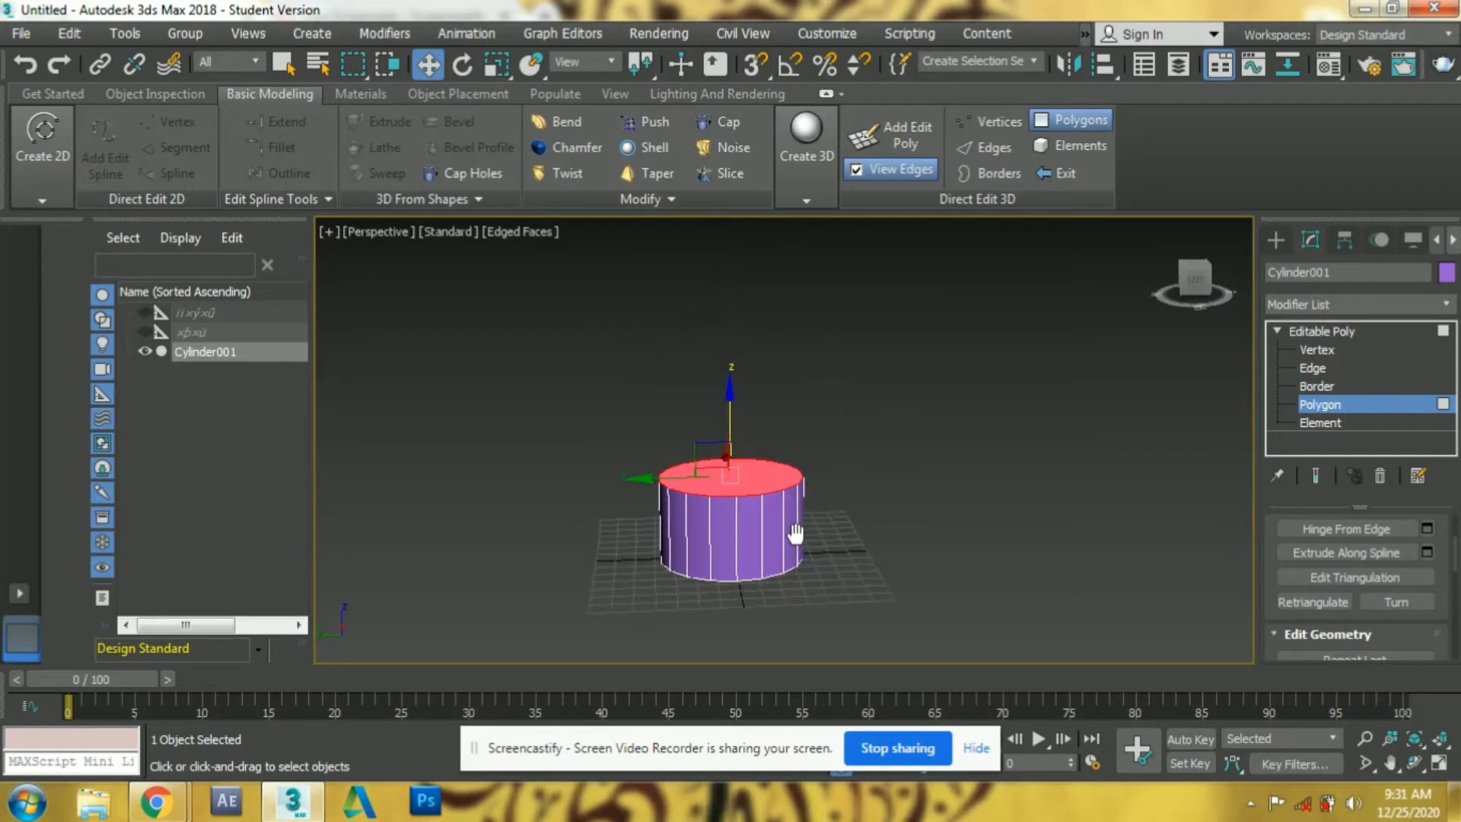
pyautogui.moveTo(730, 418); pyautogui.dragTo(732, 344)
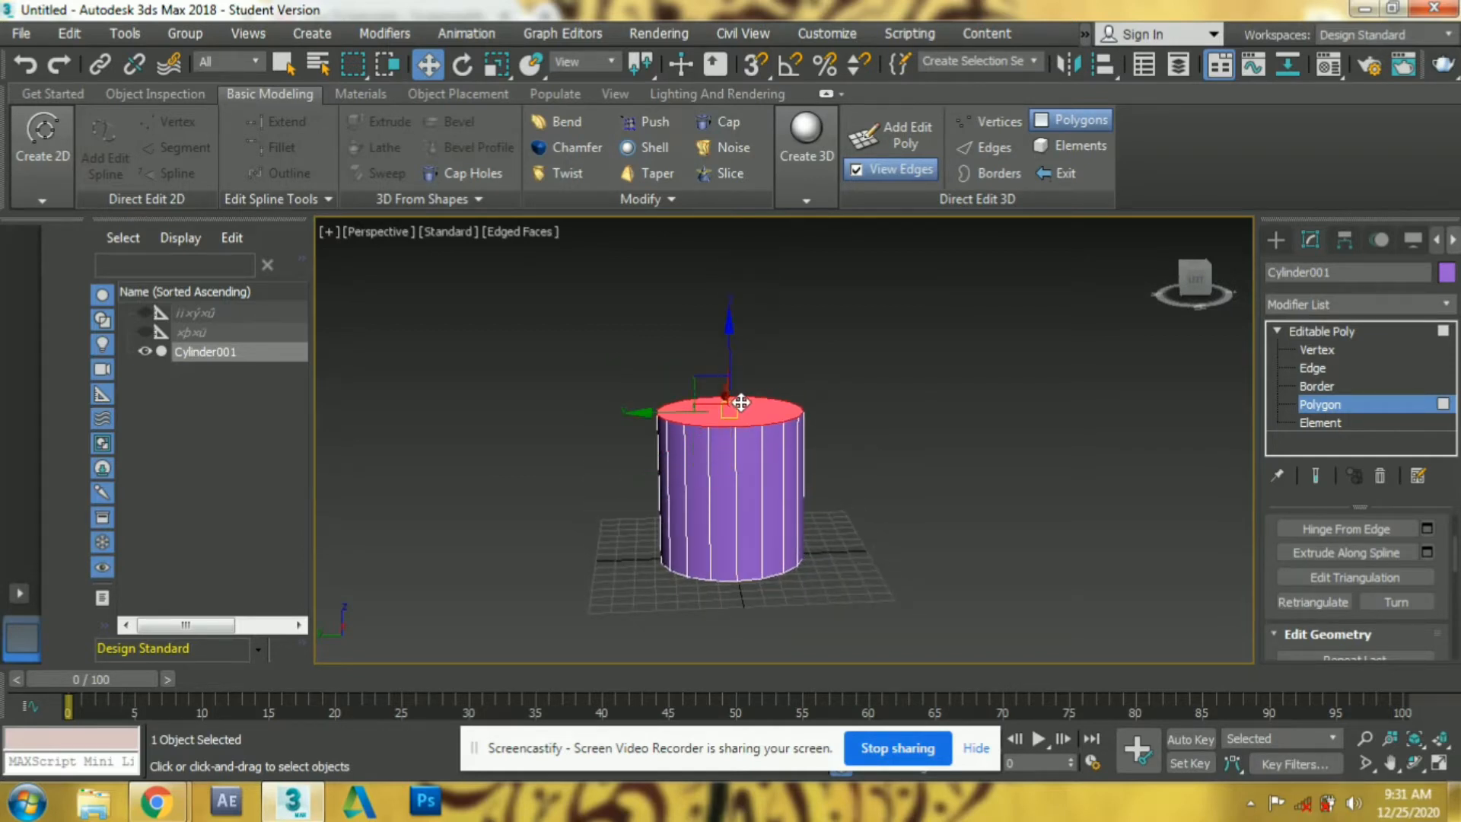
# Scale the top polygon up uniformly so the body flares outward into a cup shape
pyautogui.press('r')
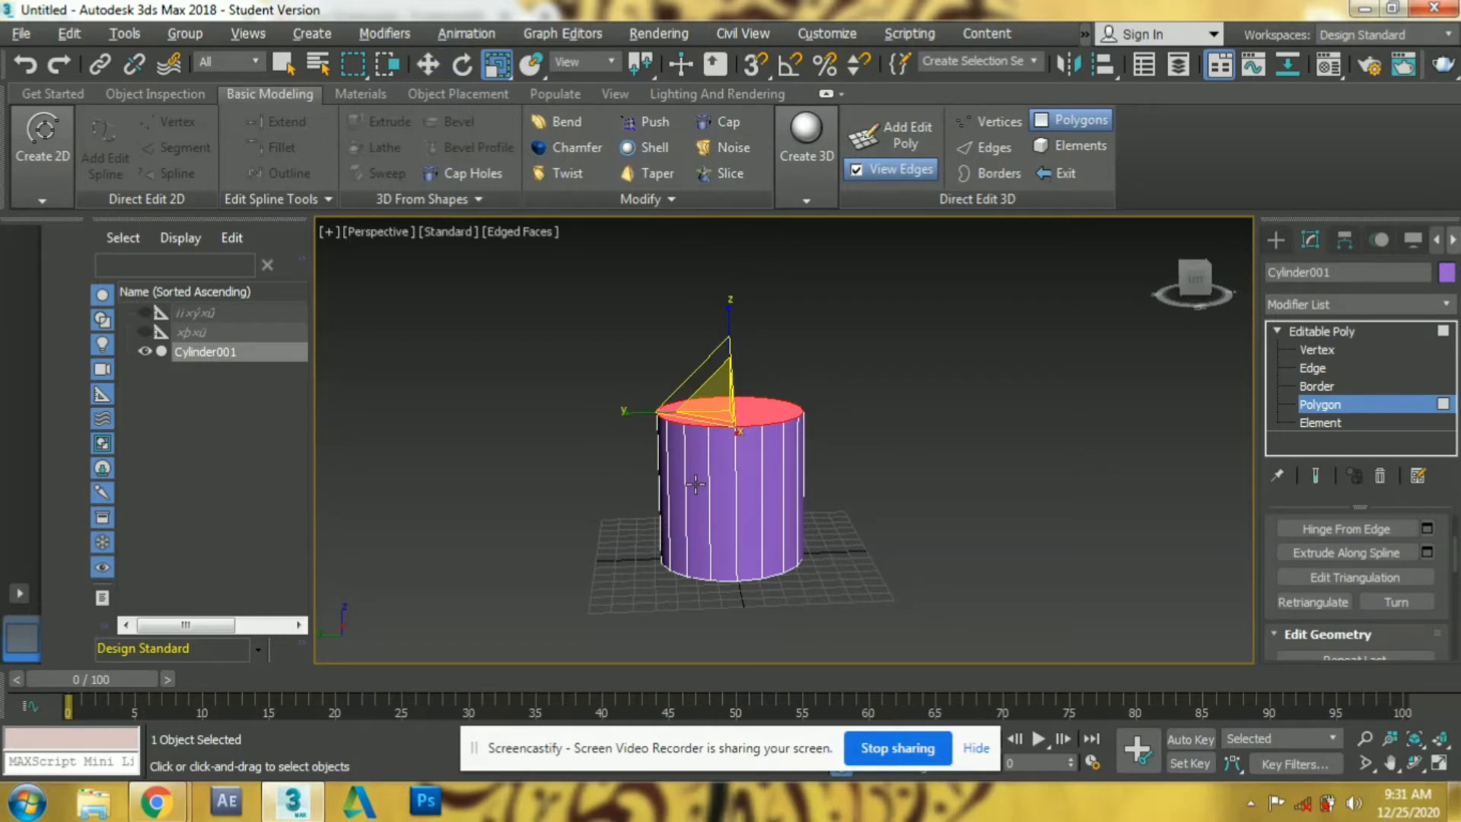
pyautogui.moveTo(729, 384); pyautogui.dragTo(874, 353)
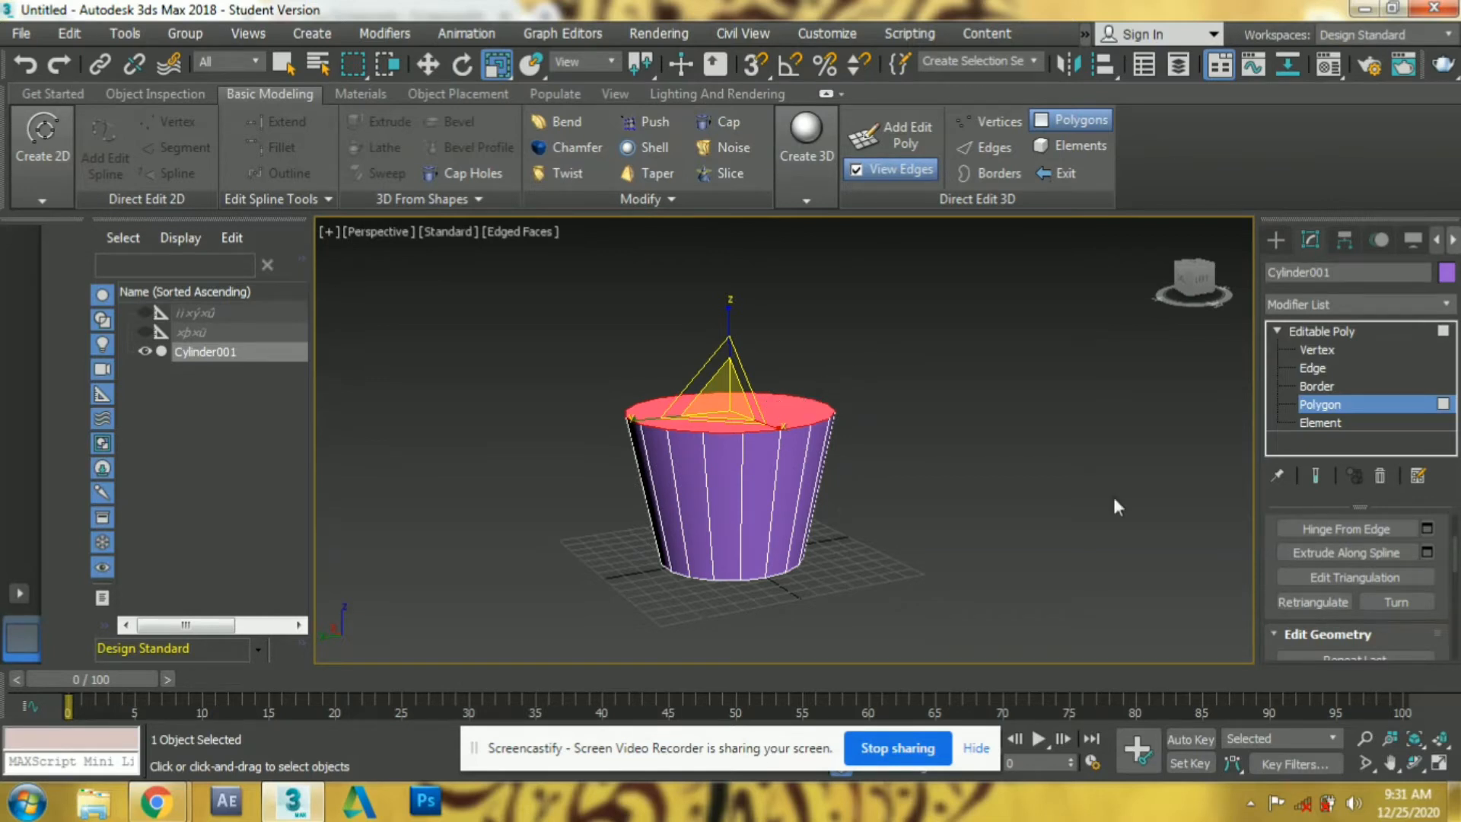
pyautogui.press('w')
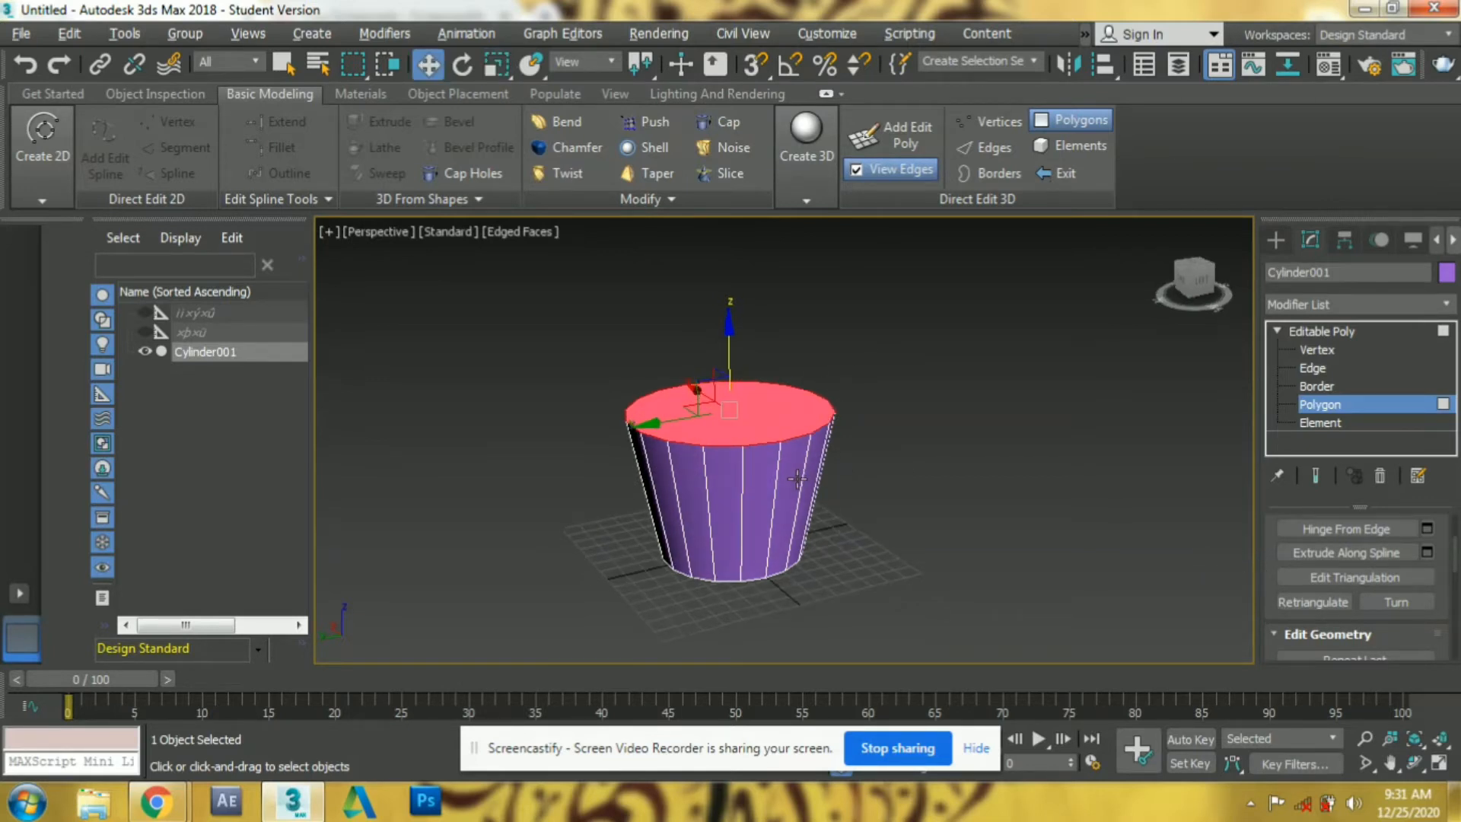
# Inset the top polygon by about 3.84 cm to form the cup's rim
pyautogui.scroll(5, 794, 454)
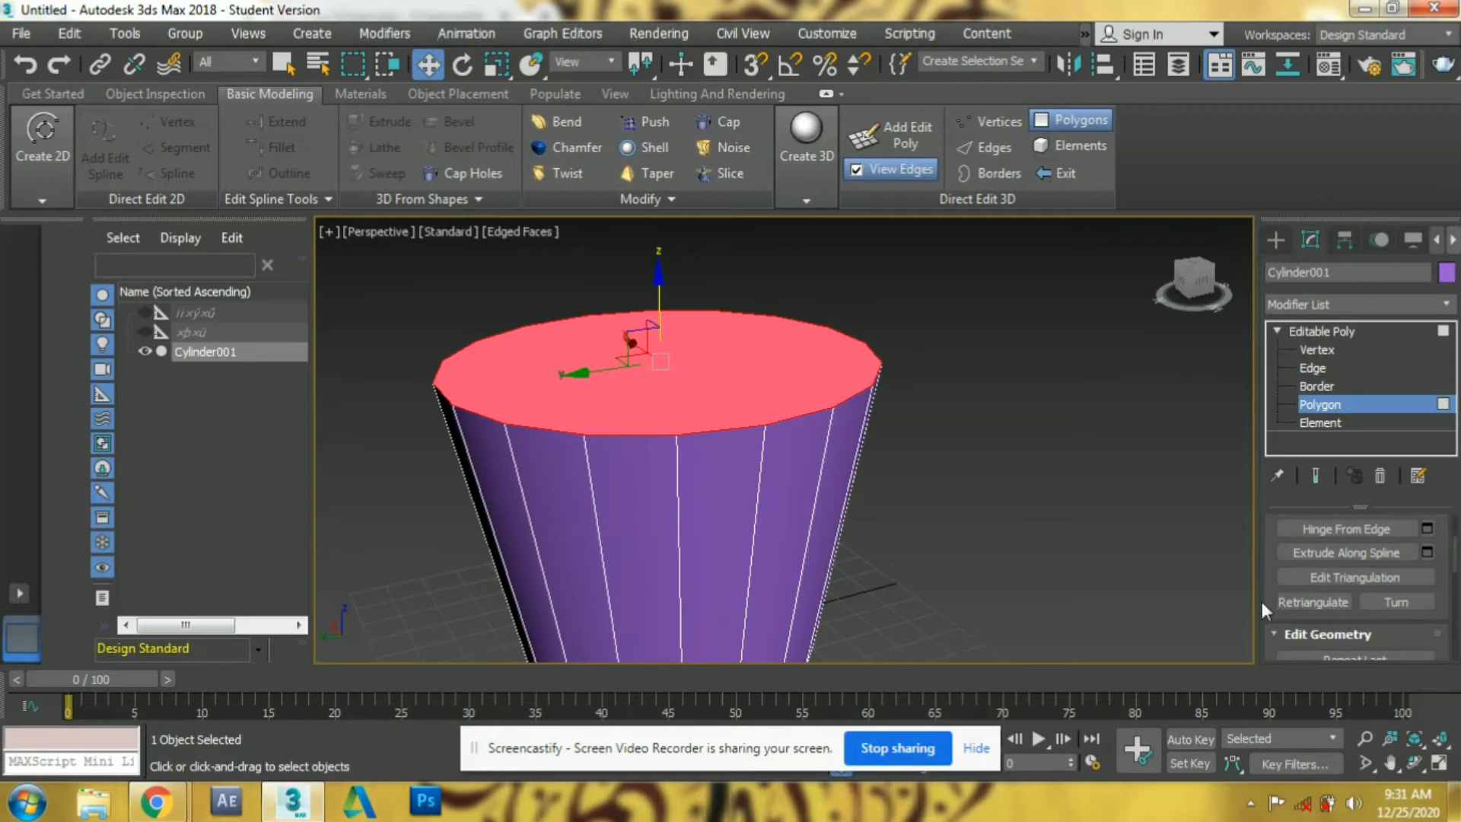
pyautogui.scroll(-5, 1256, 598)
pyautogui.scroll(3, 1255, 598)
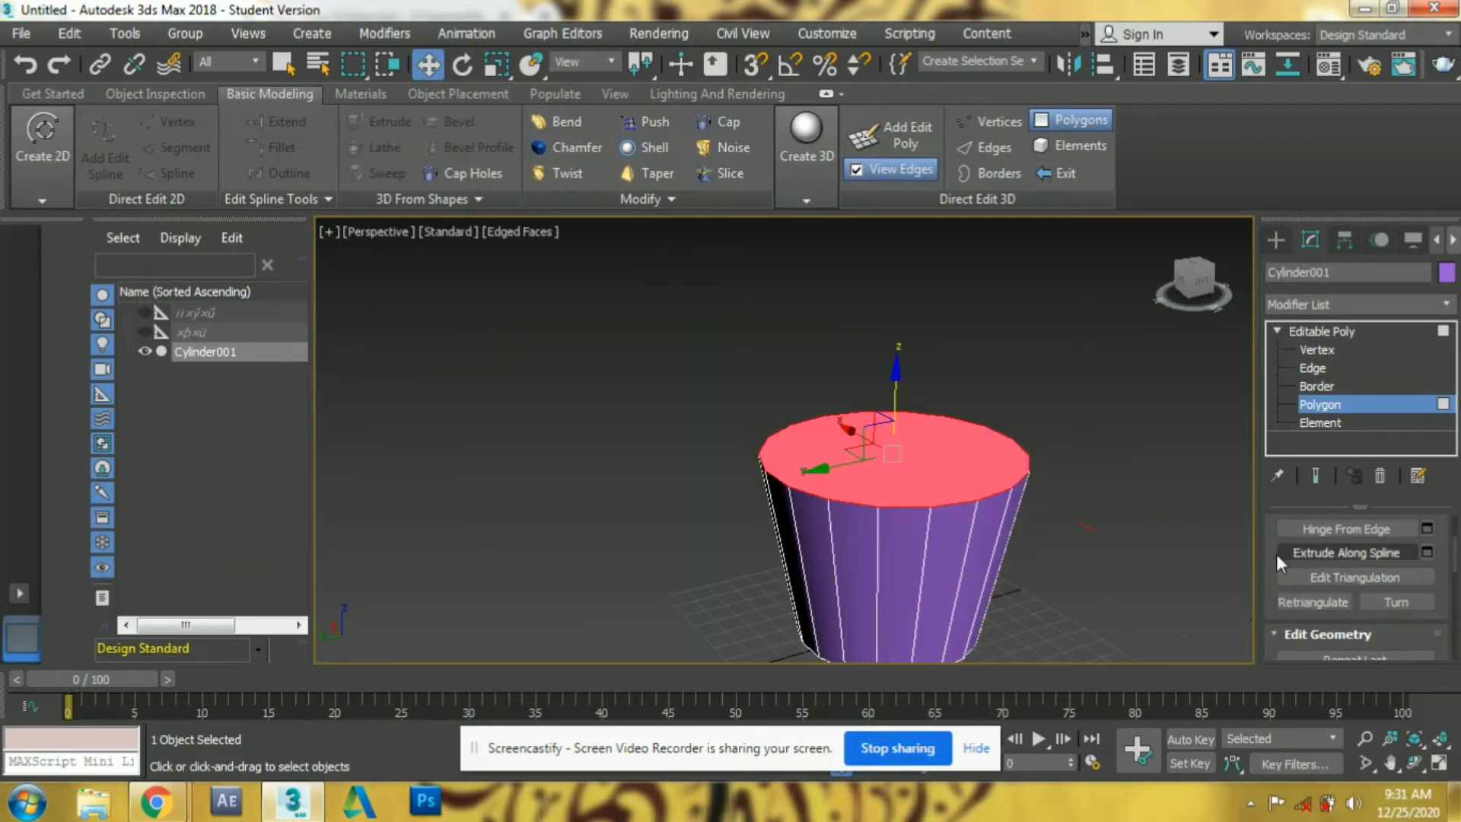
pyautogui.scroll(-5, 1447, 576)
pyautogui.scroll(4, 1445, 578)
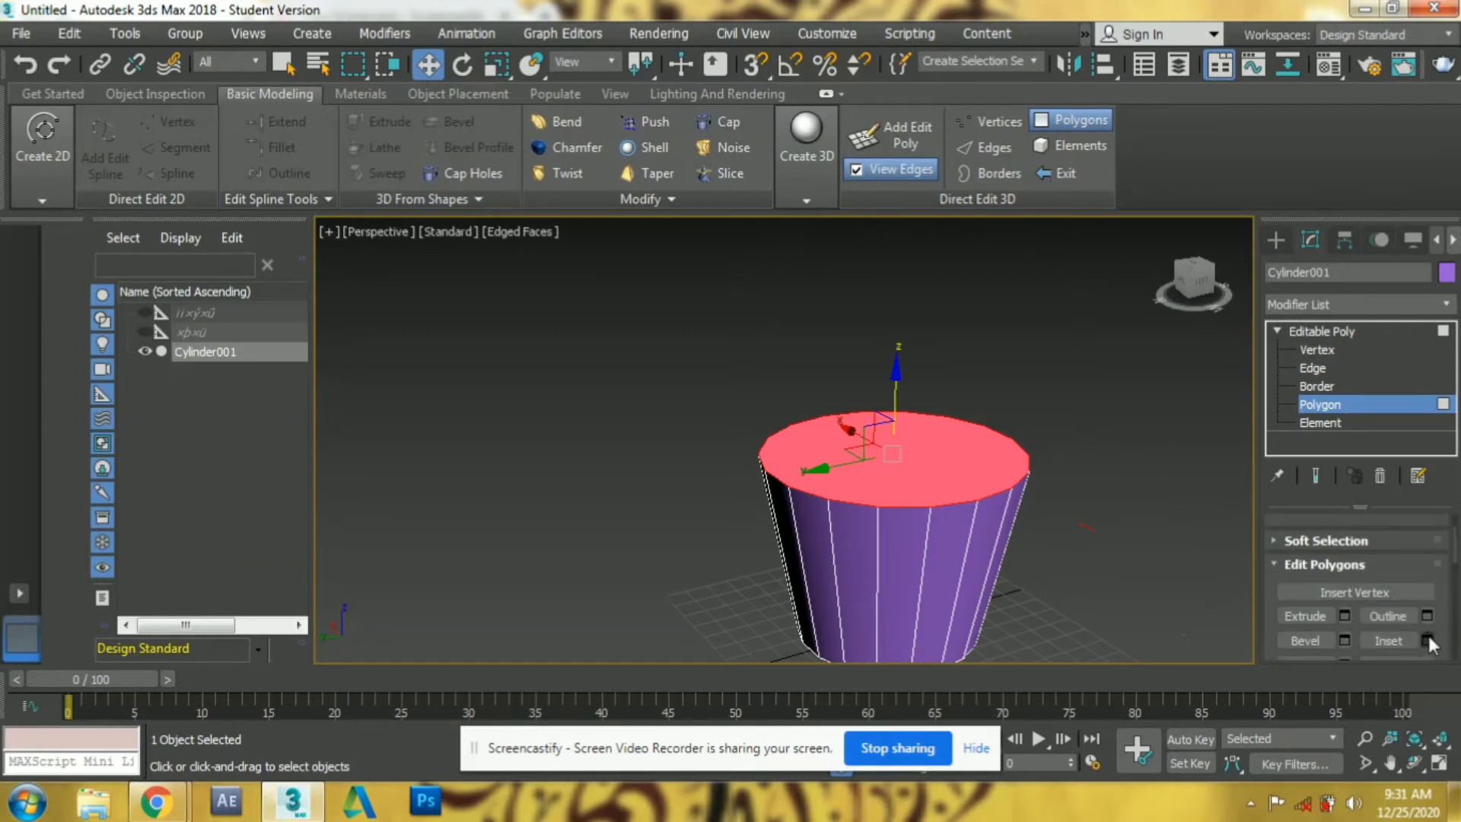
pyautogui.click(1422, 639)
pyautogui.moveTo(799, 484); pyautogui.dragTo(799, 474)
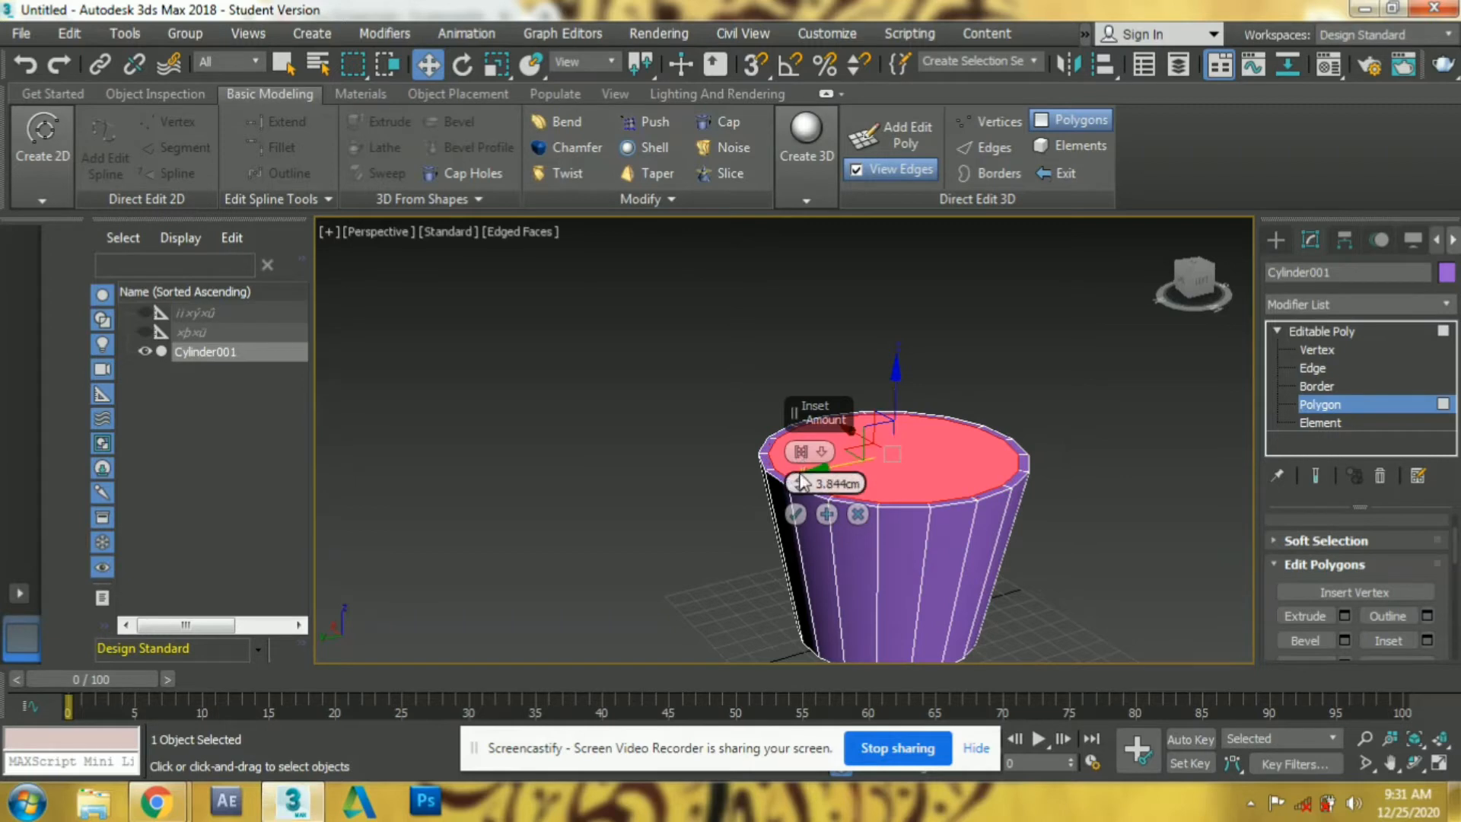
pyautogui.click(795, 515)
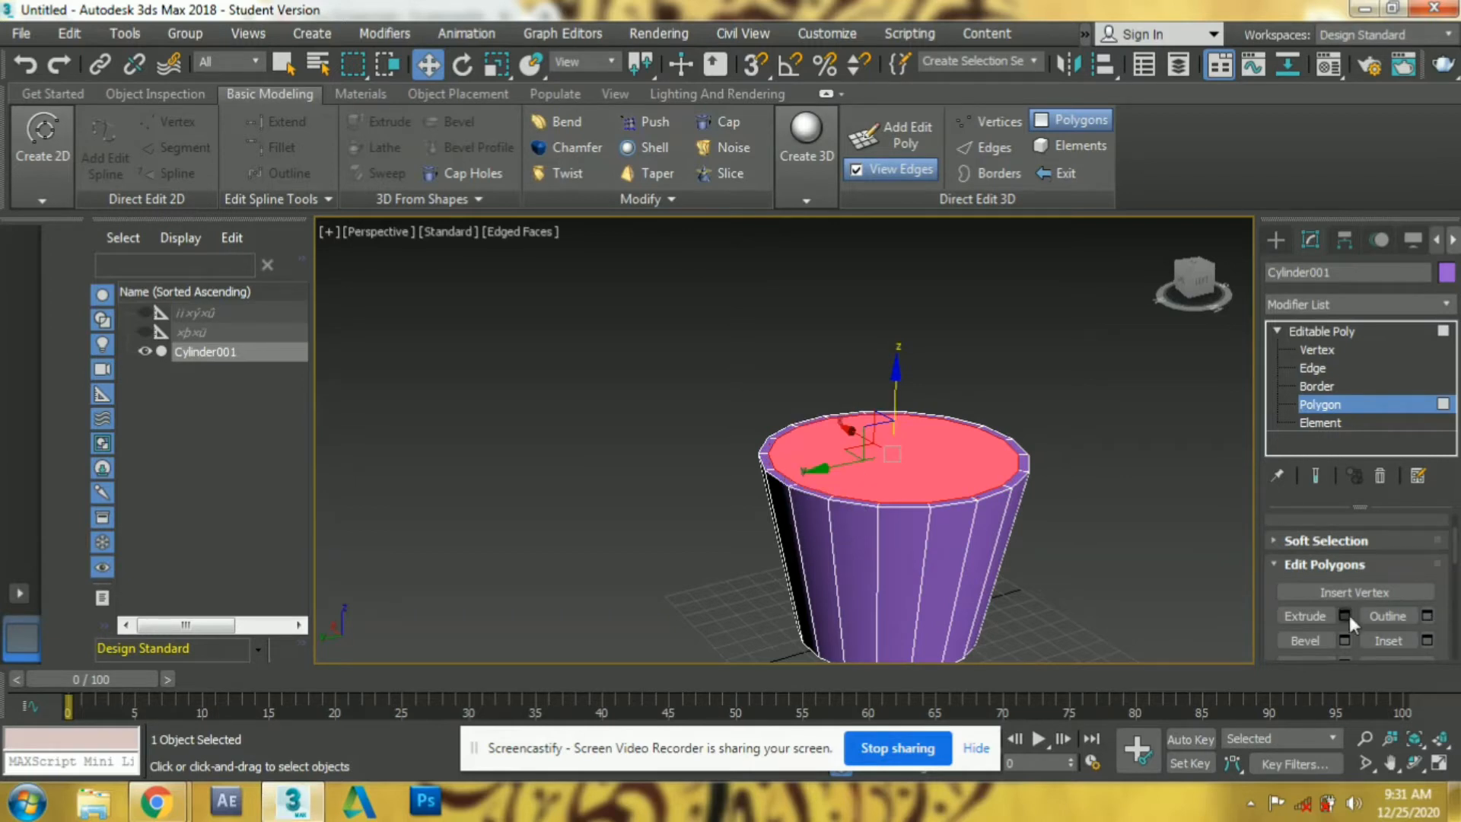
# Extrude the inset polygon downward by about -72.5 cm, stopping just above the base, to hollow out the cup
pyautogui.click(1344, 614)
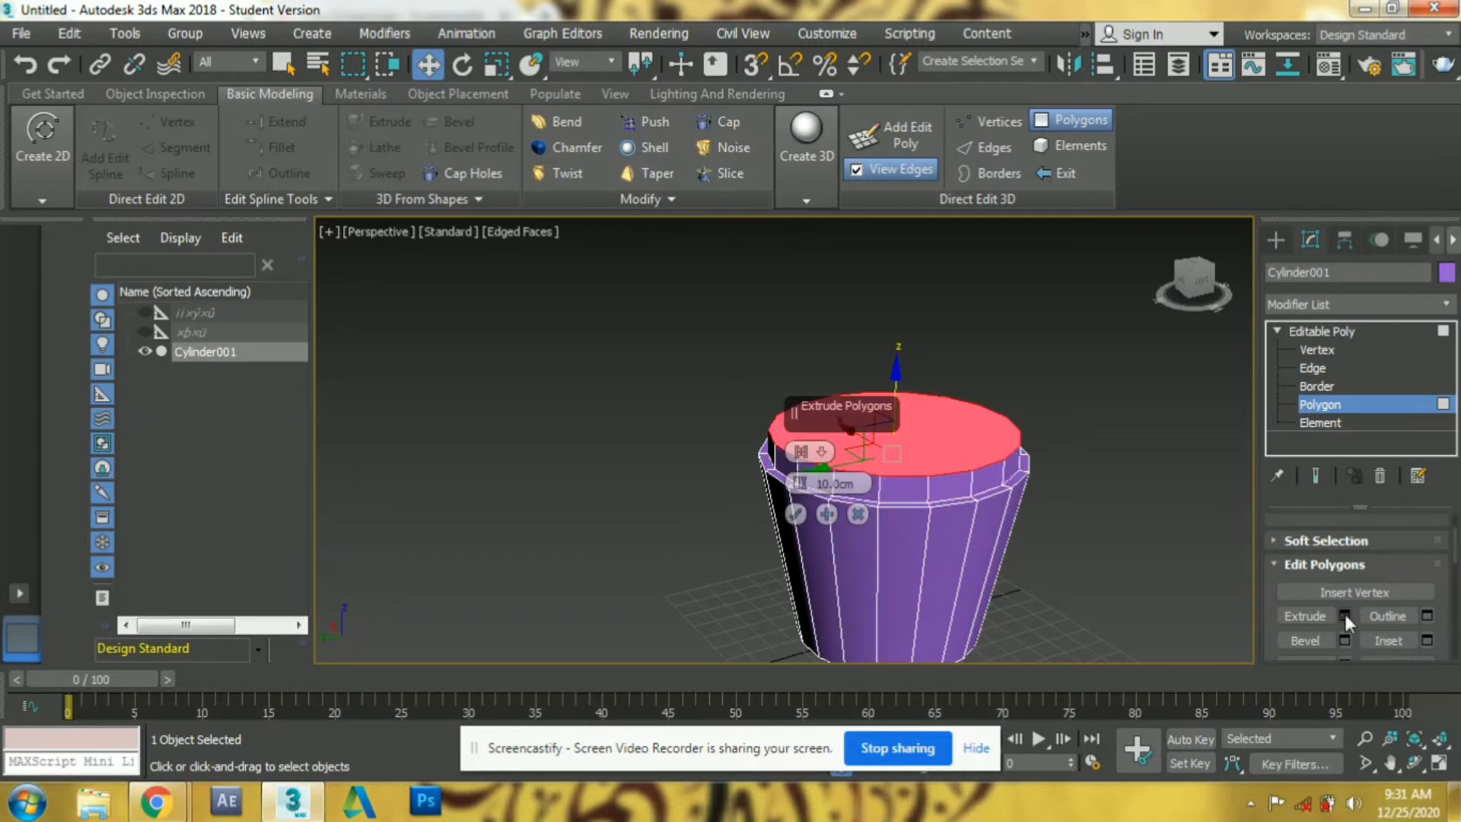
pyautogui.moveTo(799, 485); pyautogui.dragTo(808, 666)
pyautogui.hotkey('alt', 'w')
pyautogui.hotkey('alt', 'w')
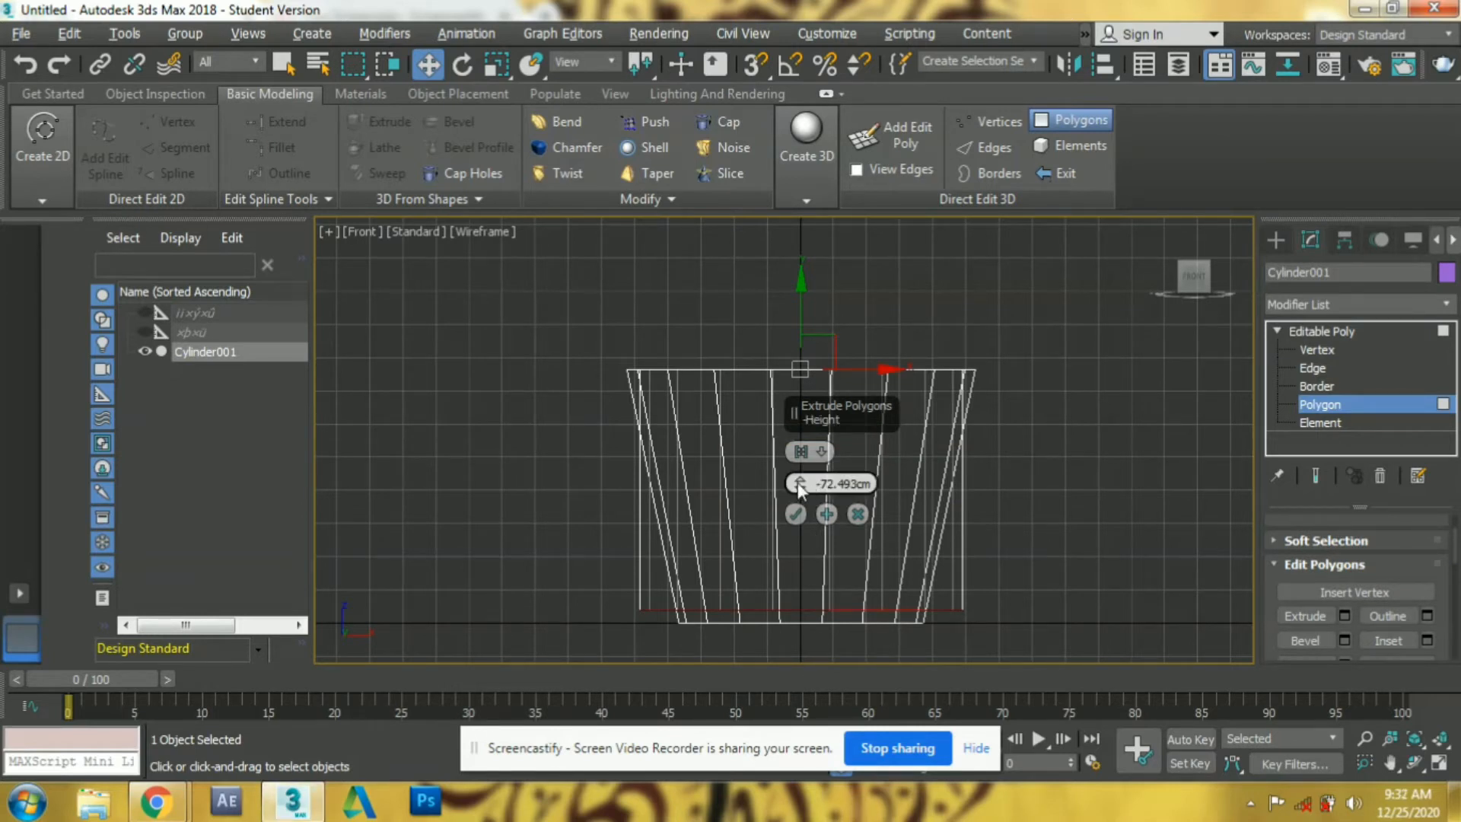
pyautogui.moveTo(797, 483)
pyautogui.mouseDown()
pyautogui.moveTo(797, 472)
pyautogui.moveTo(796, 517)
pyautogui.moveTo(799, 465)
pyautogui.mouseUp()
pyautogui.click(795, 515)
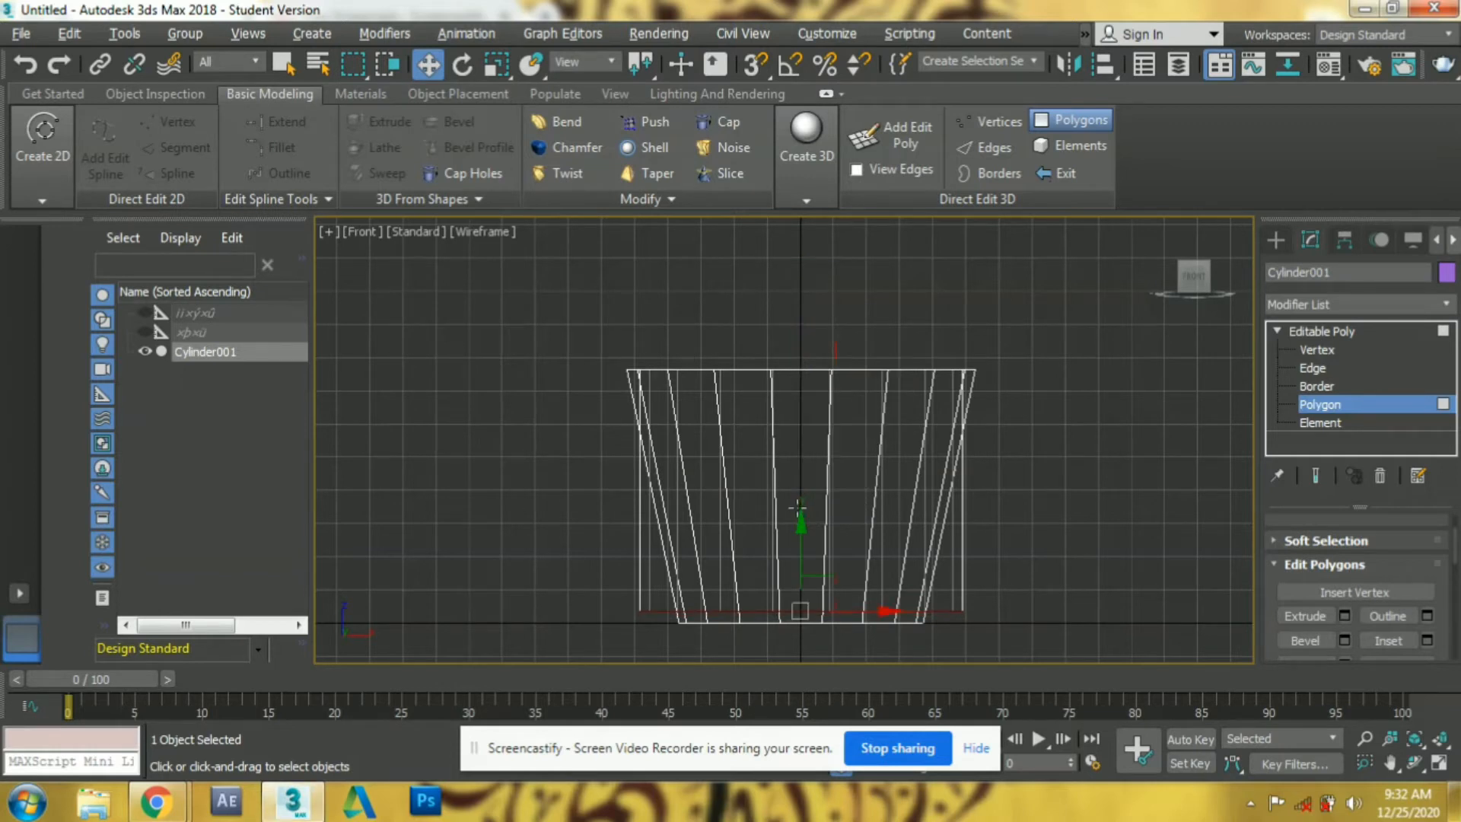
# Scale down the inner floor polygon so the cup's inside wall follows the outer taper
pyautogui.press('r')
pyautogui.moveTo(814, 603); pyautogui.dragTo(640, 655)
pyautogui.hotkey('alt', 'w')
pyautogui.hotkey('alt', 'w')
pyautogui.hotkey('alt', 'w')
pyautogui.rightClick(995, 559)
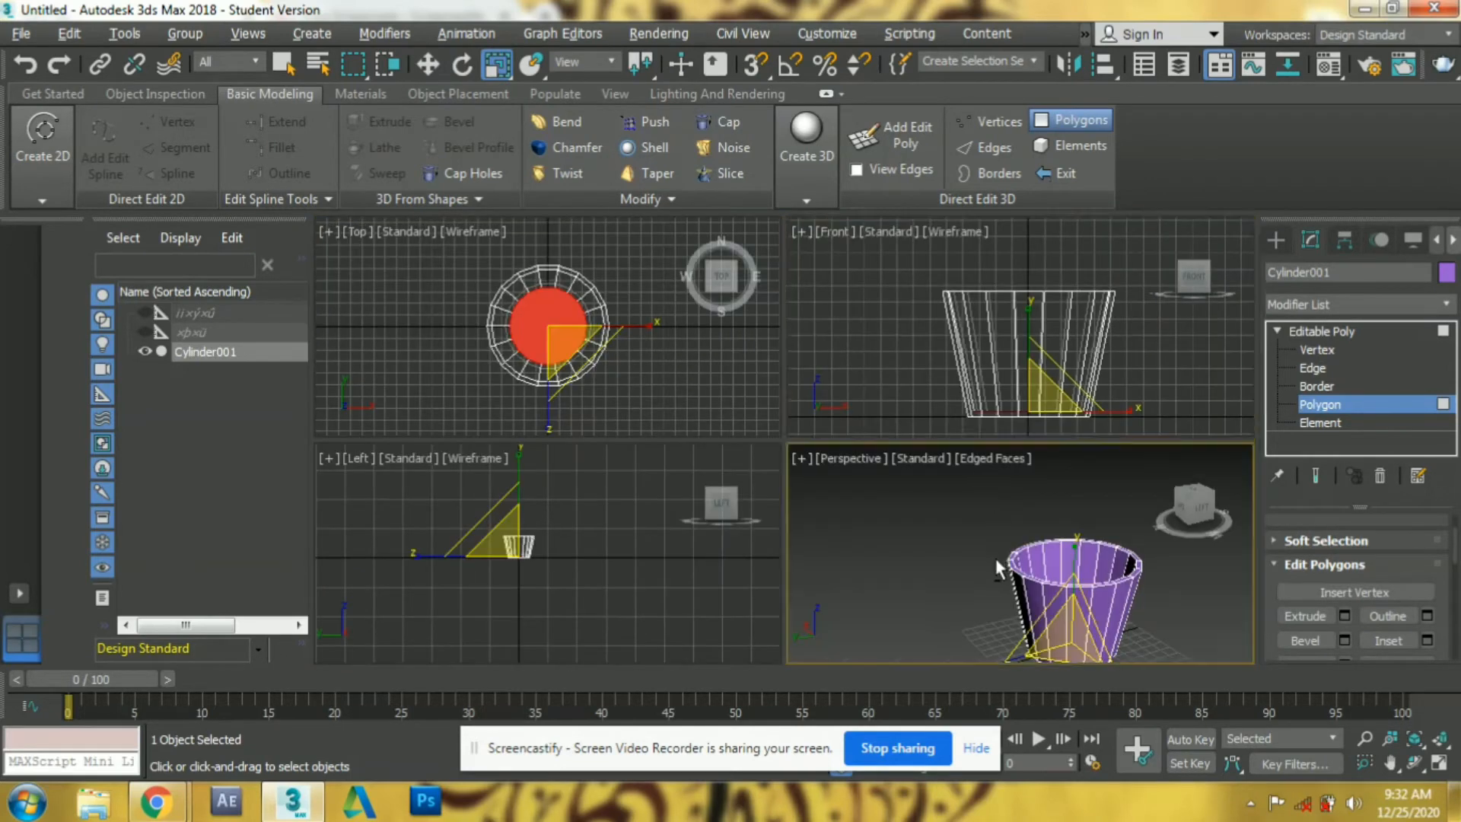
pyautogui.hotkey('alt', 'w')
pyautogui.press('w')
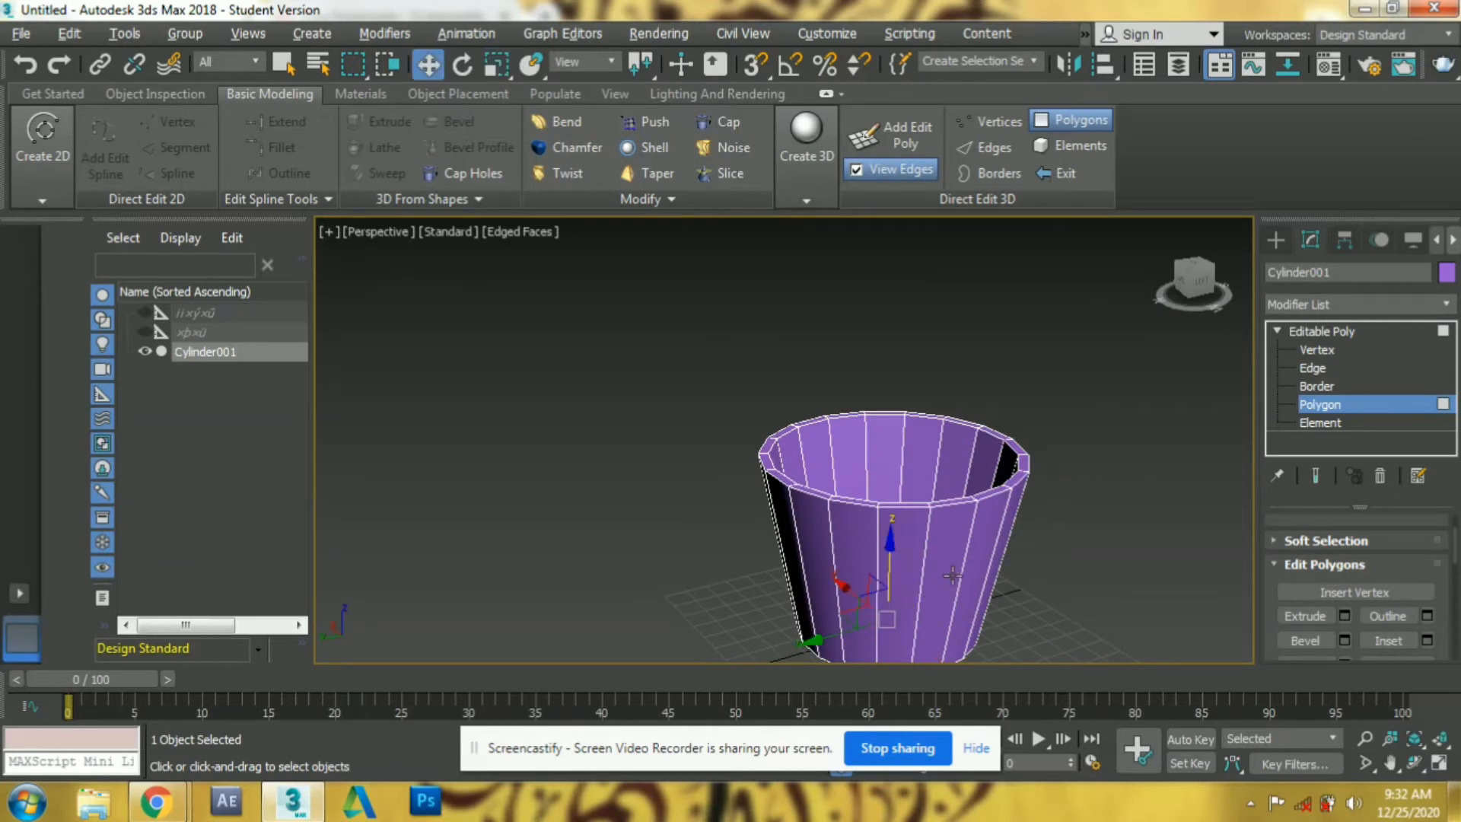
# Connect all the cup's vertical wall edges with 2 segments, pinched apart so the loops lie close to the rim and base
pyautogui.click(1310, 369)
pyautogui.keyDown('alt'); pyautogui.moveTo(1043, 576); pyautogui.dragTo(1044, 525, button='middle'); pyautogui.keyUp('alt')
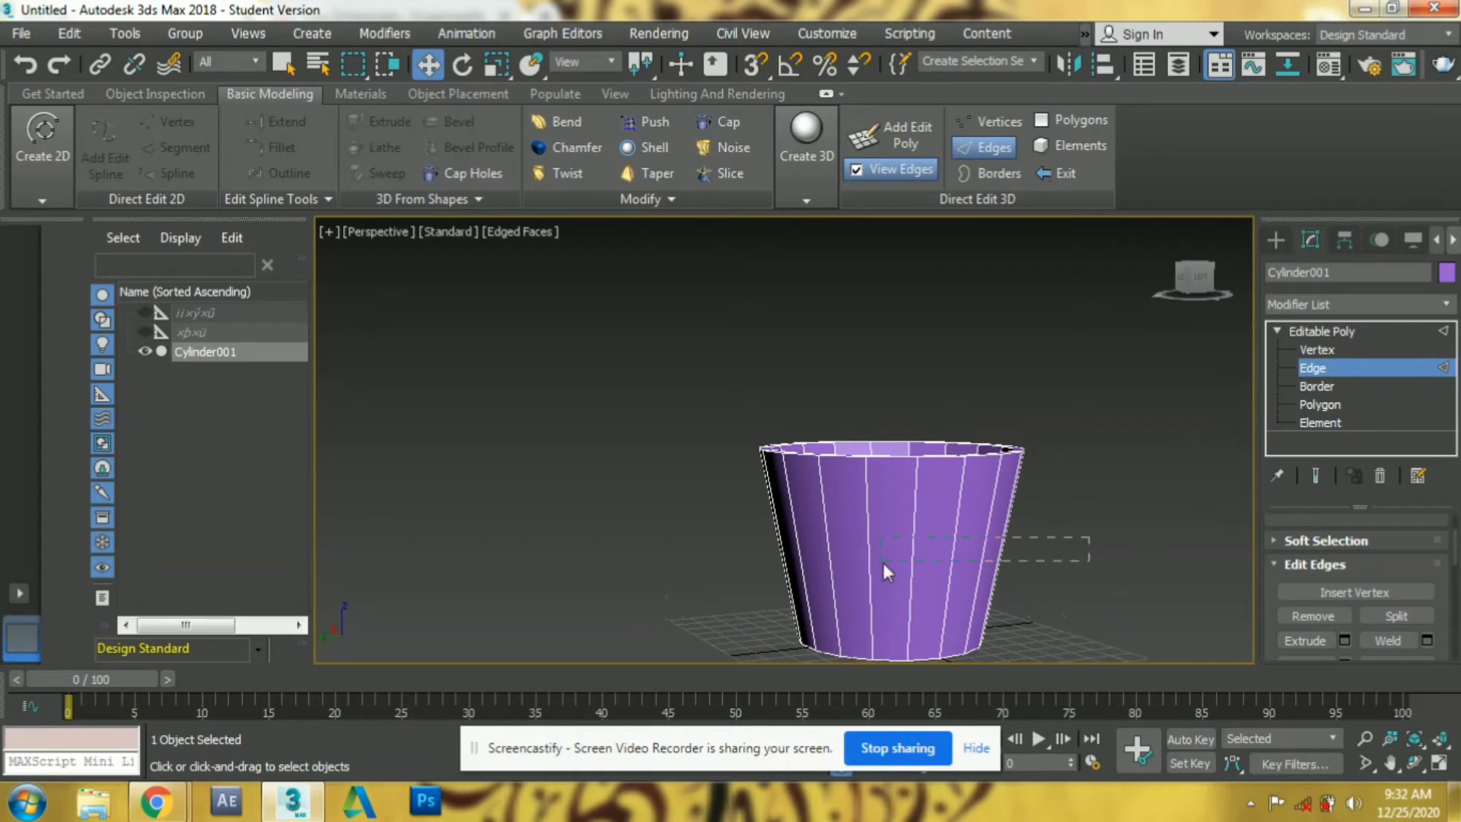
pyautogui.moveTo(654, 551); pyautogui.dragTo(656, 550)
pyautogui.scroll(-5, 1275, 617)
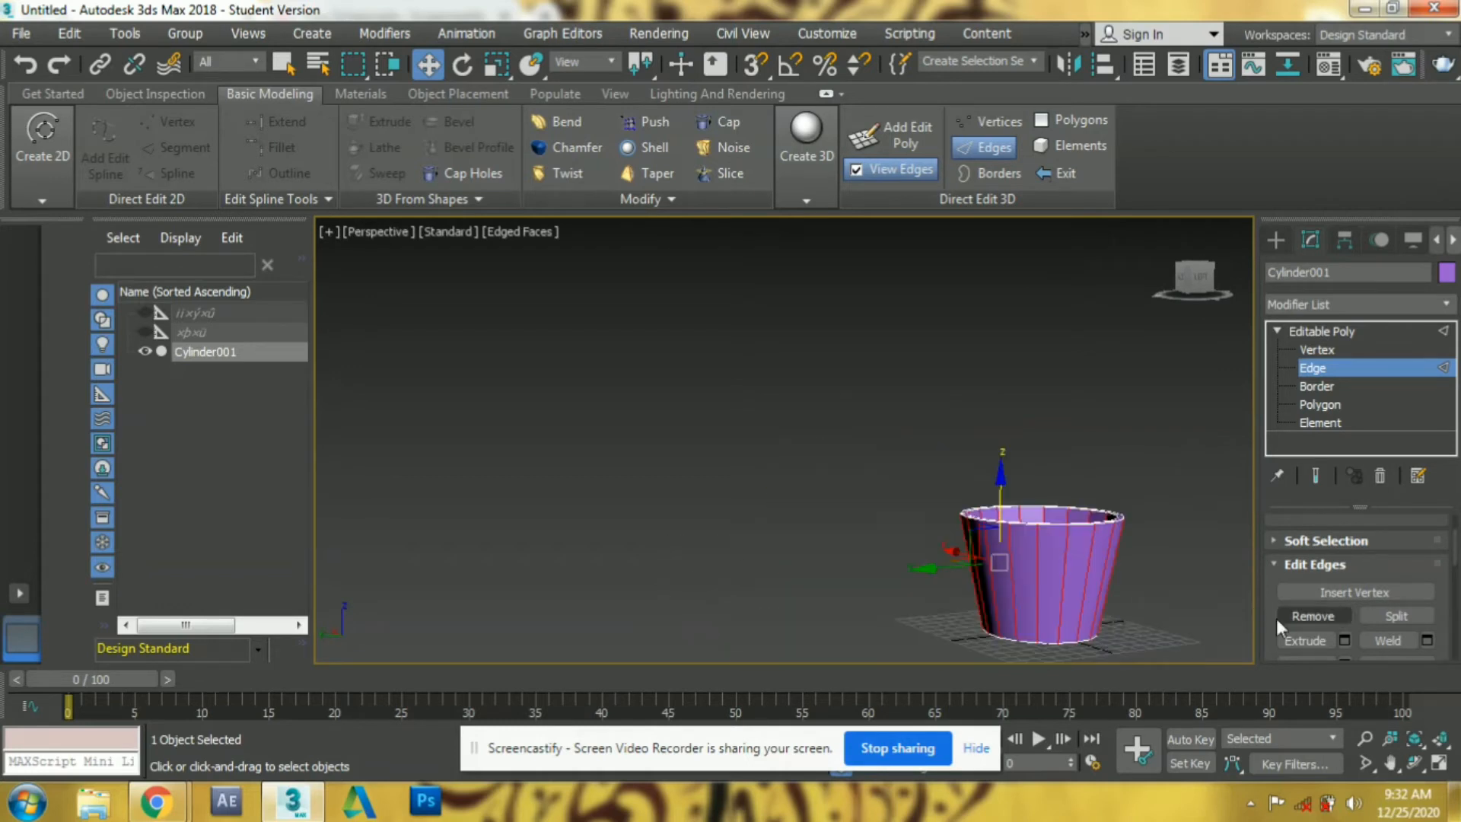
pyautogui.scroll(7, 1176, 601)
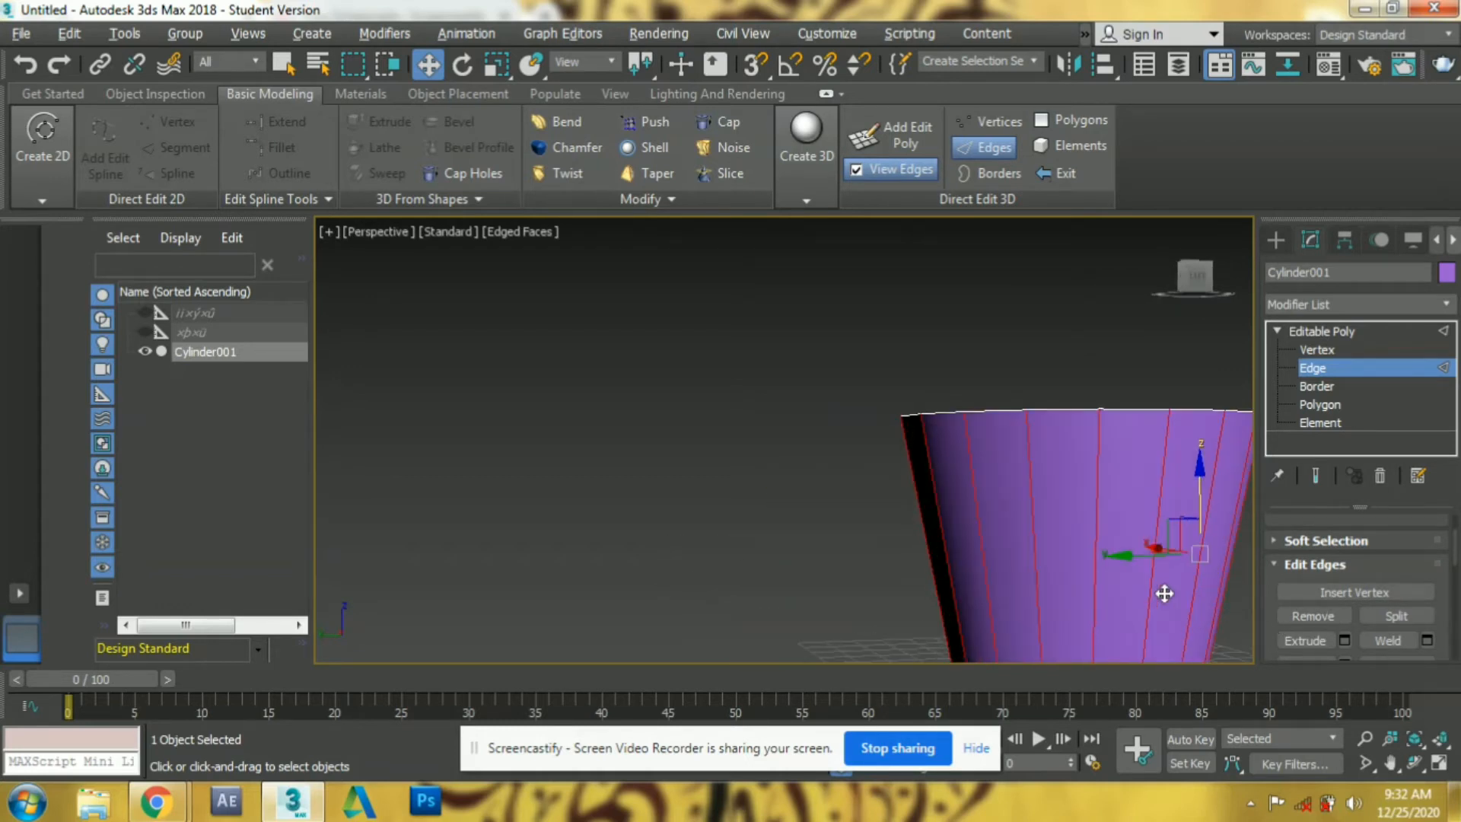
pyautogui.press('z')
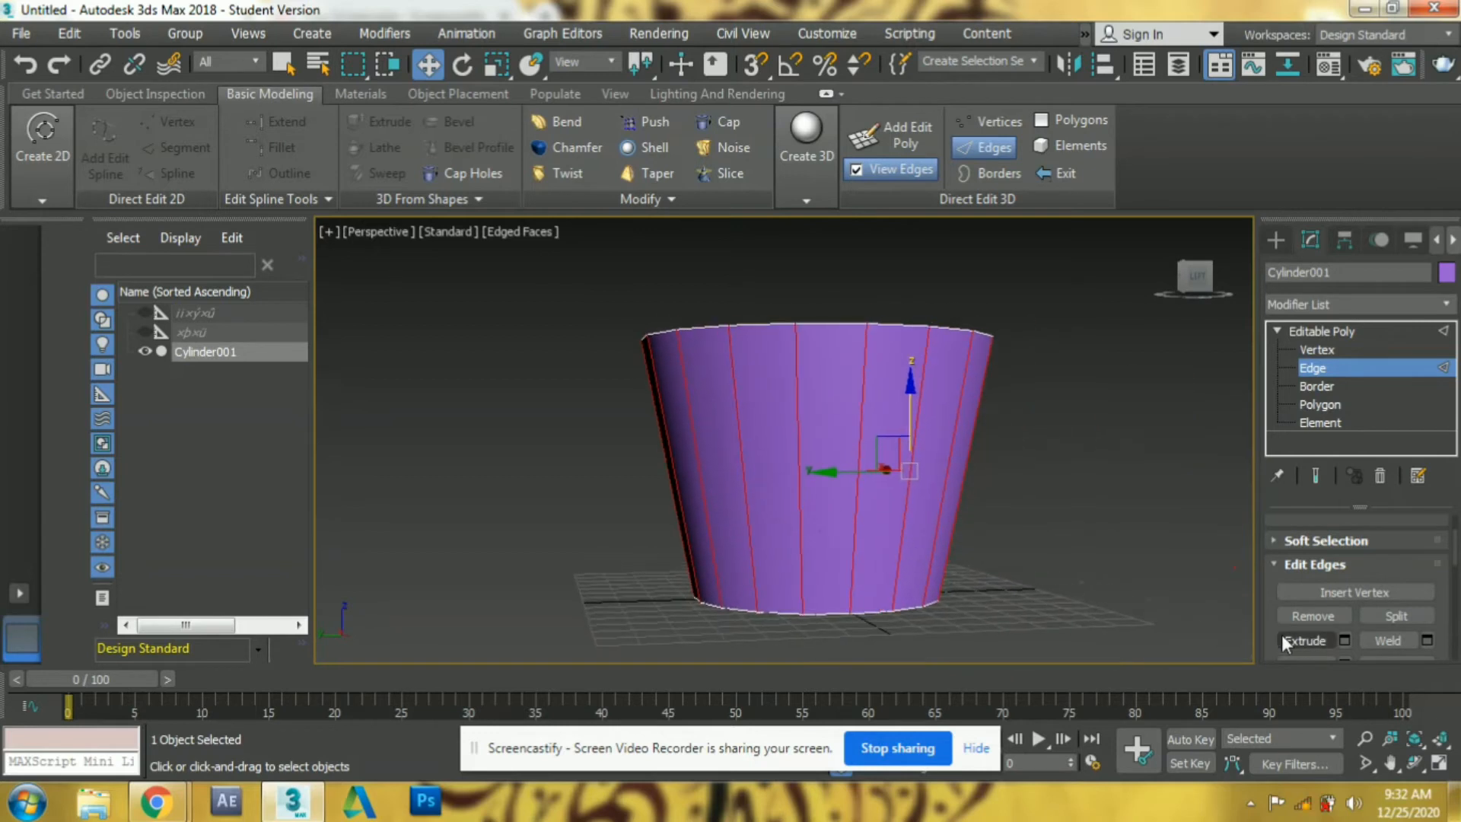
pyautogui.scroll(-2, 1270, 623)
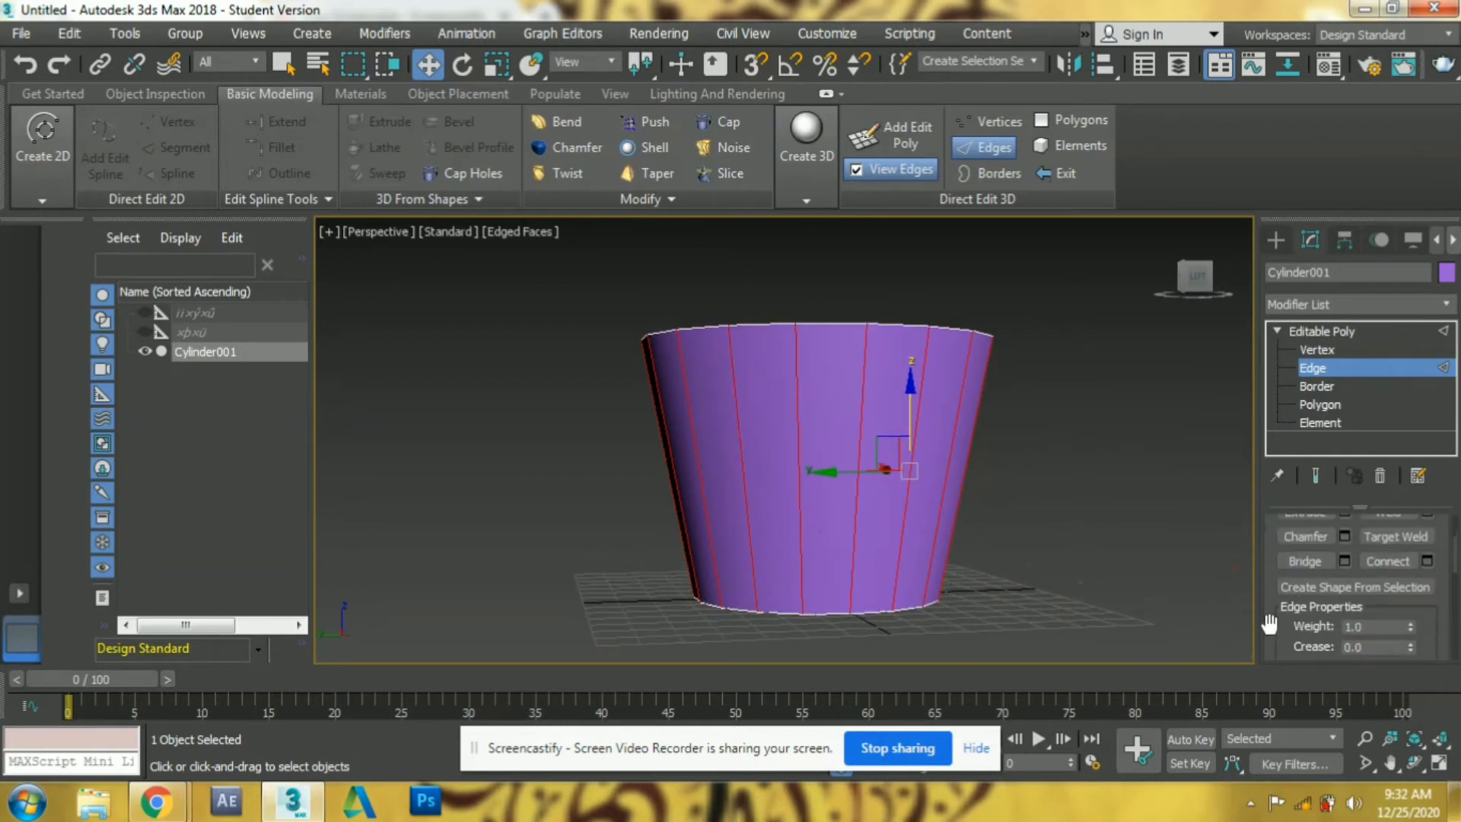
pyautogui.click(1422, 561)
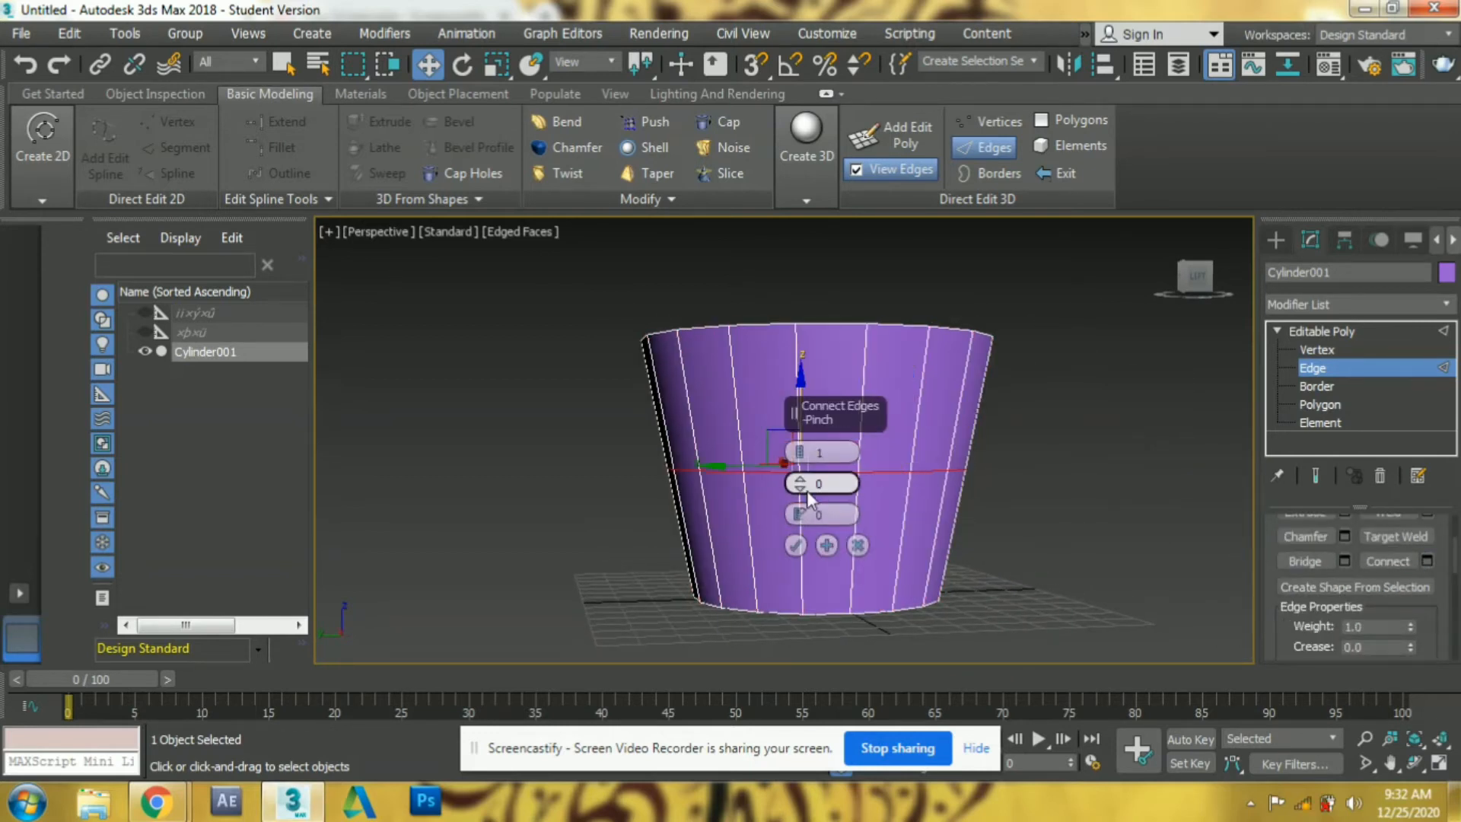
pyautogui.click(799, 448)
pyautogui.moveTo(800, 485); pyautogui.dragTo(834, 72)
pyautogui.click(795, 545)
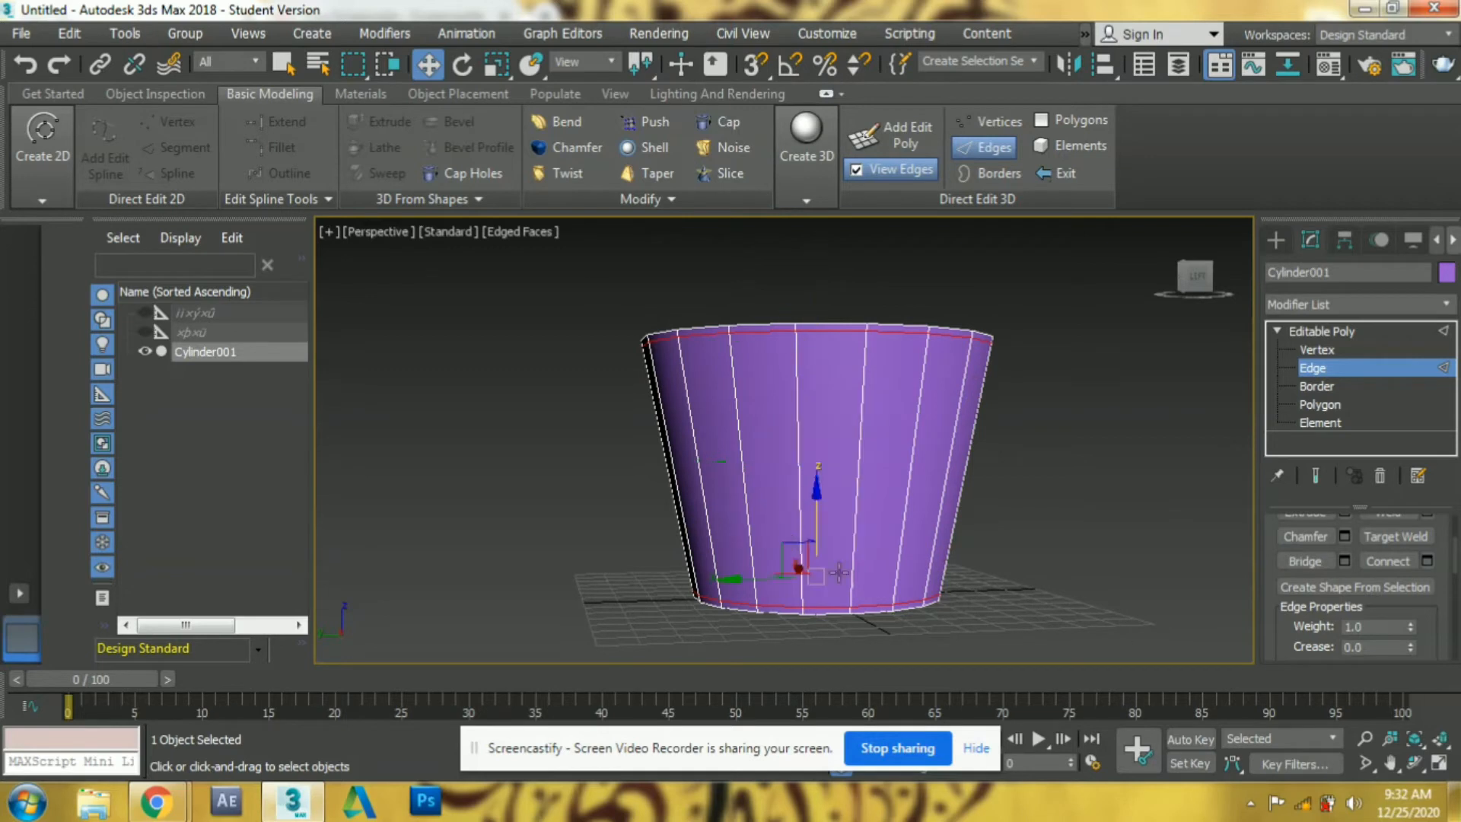
# Connect the cup's vertical wall edges with 1 segment and a pinch of 0, adding a loop around mid-height
pyautogui.click(1043, 498)
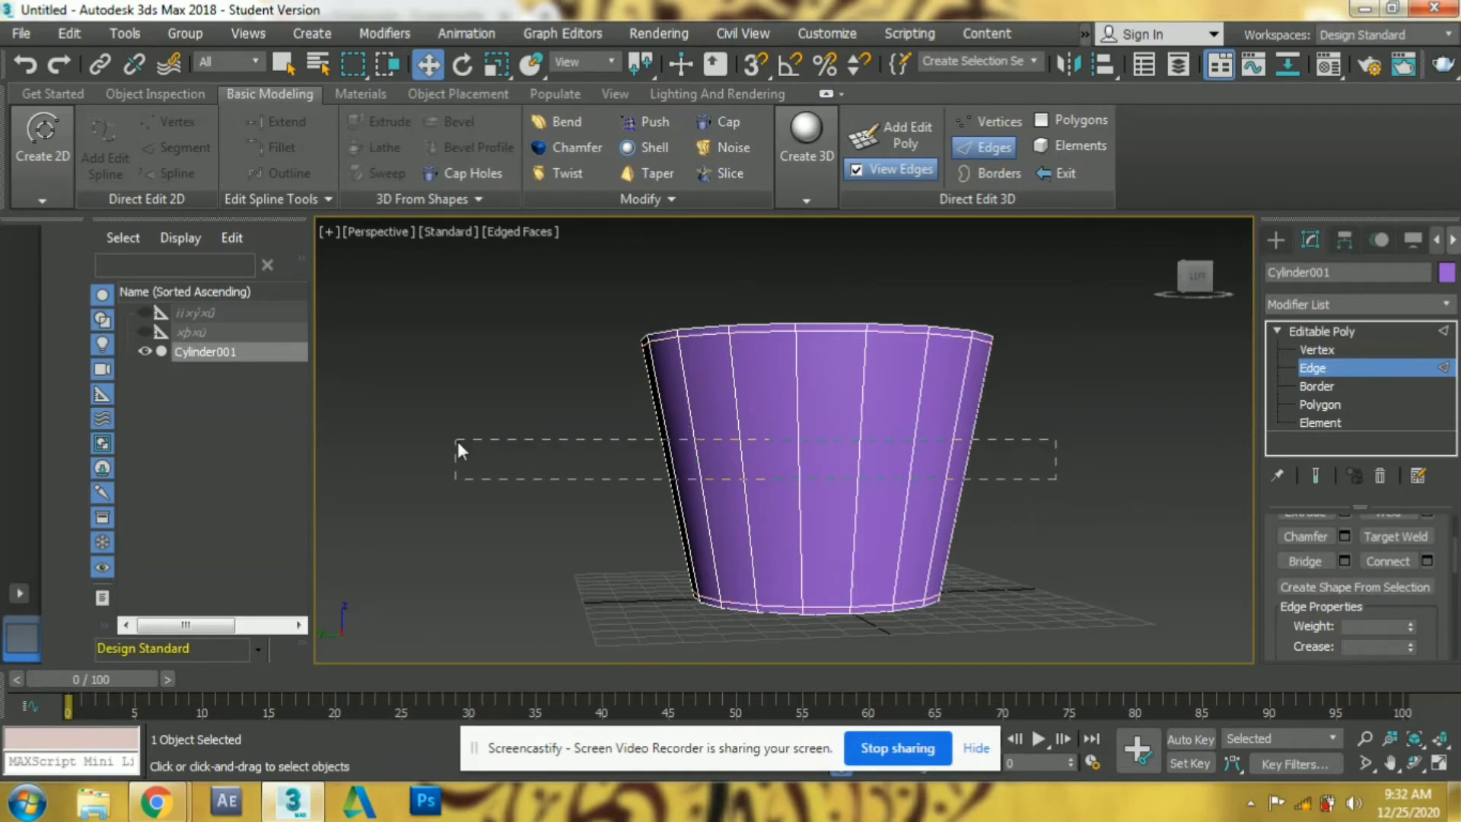
pyautogui.moveTo(491, 436); pyautogui.dragTo(492, 437)
pyautogui.click(1426, 561)
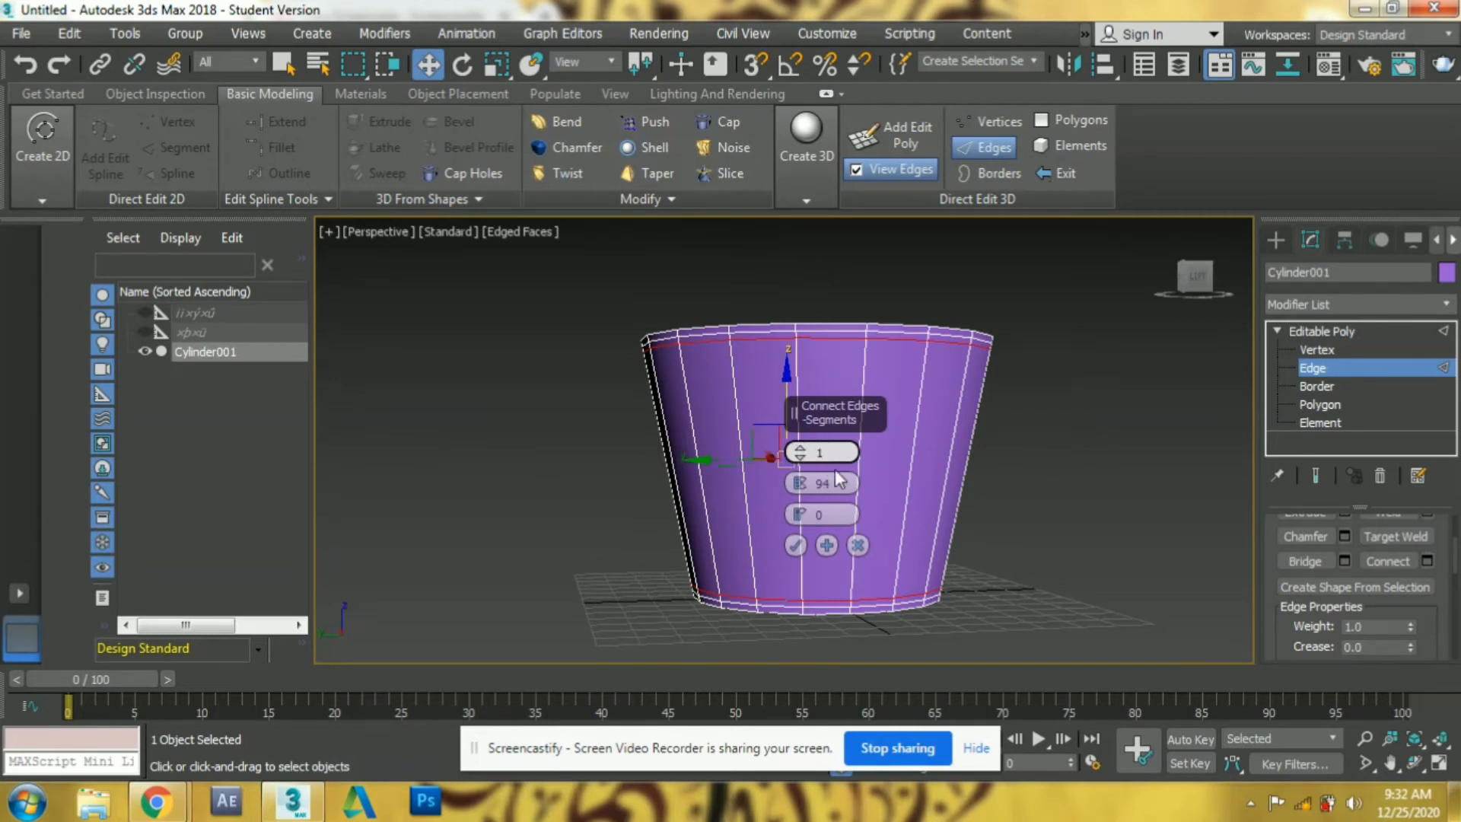
pyautogui.press('Return')
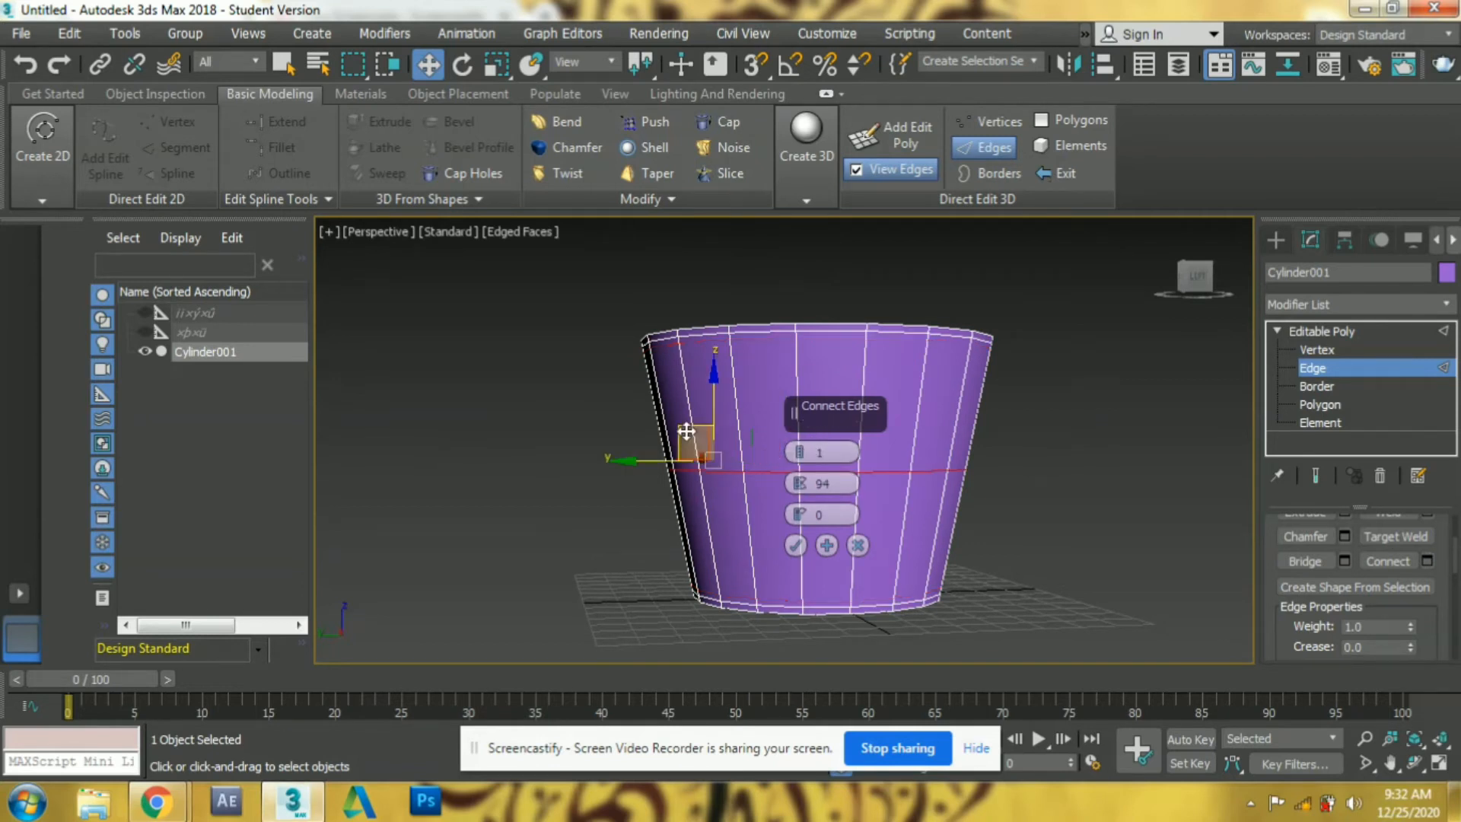
pyautogui.click(853, 484)
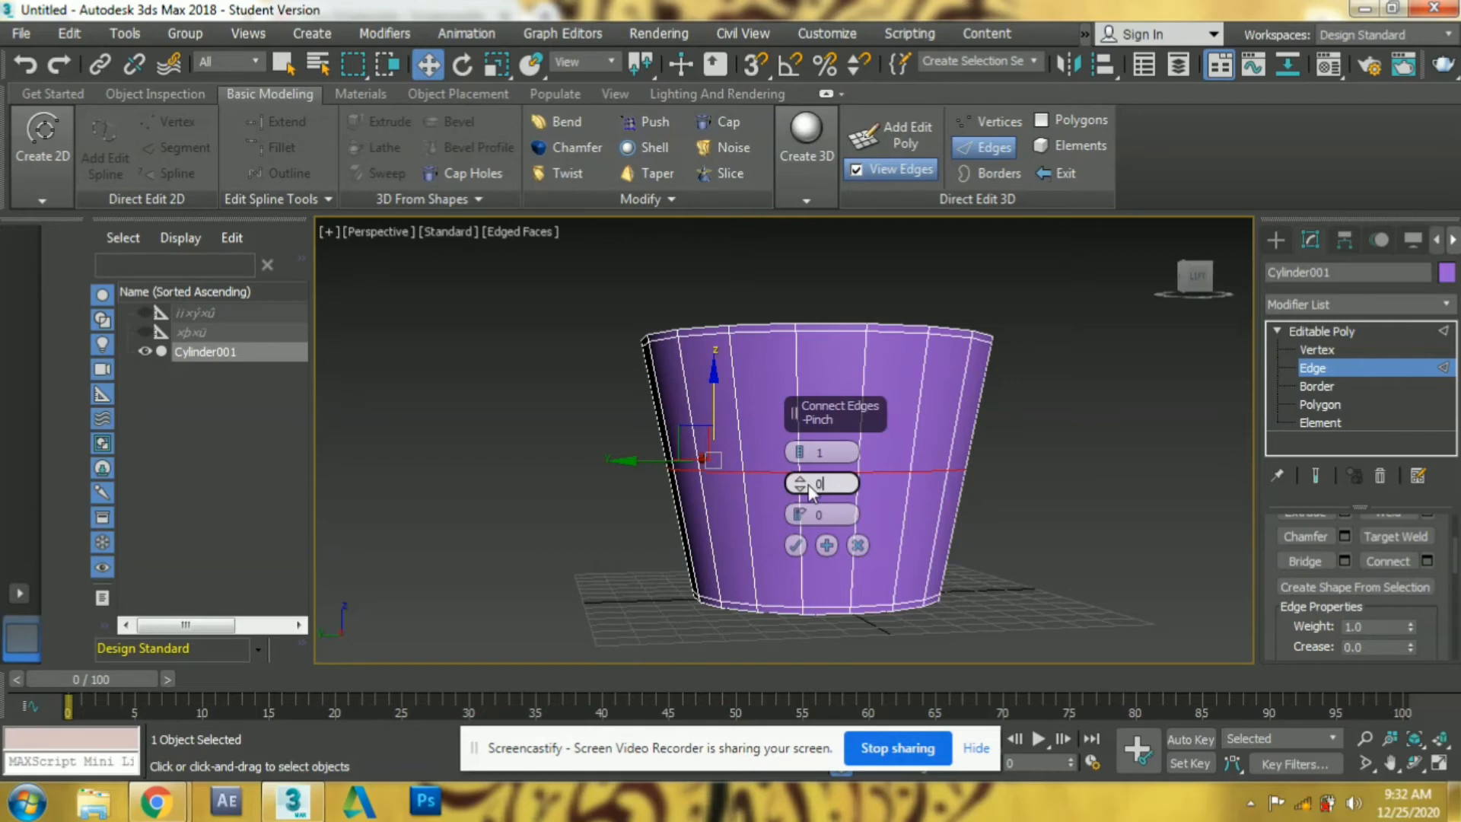
pyautogui.click(795, 547)
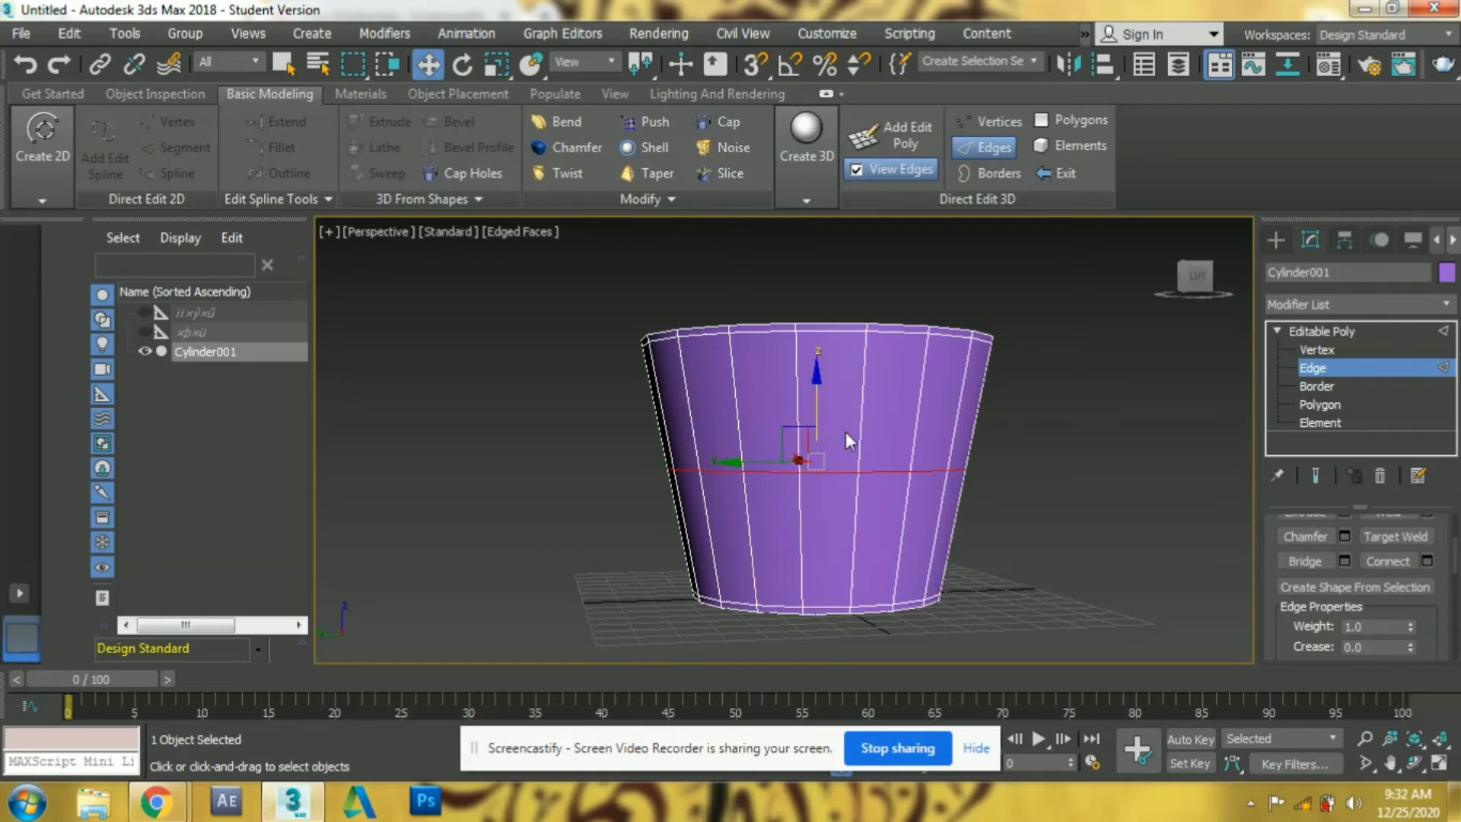
pyautogui.keyDown('alt'); pyautogui.moveTo(795, 529); pyautogui.dragTo(832, 546, button='middle'); pyautogui.keyUp('alt')
pyautogui.rightClick(873, 473)
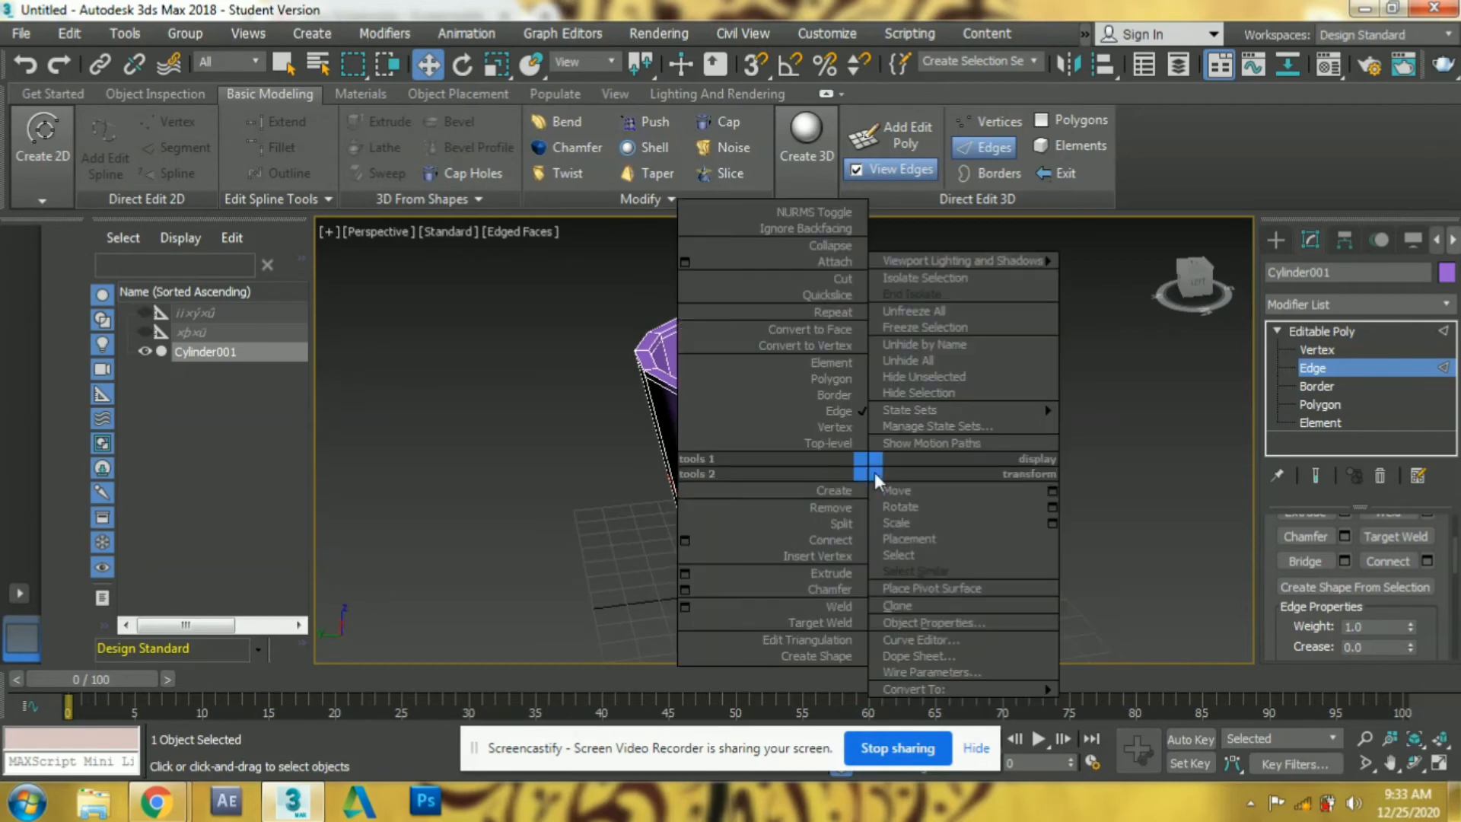
pyautogui.click(607, 443)
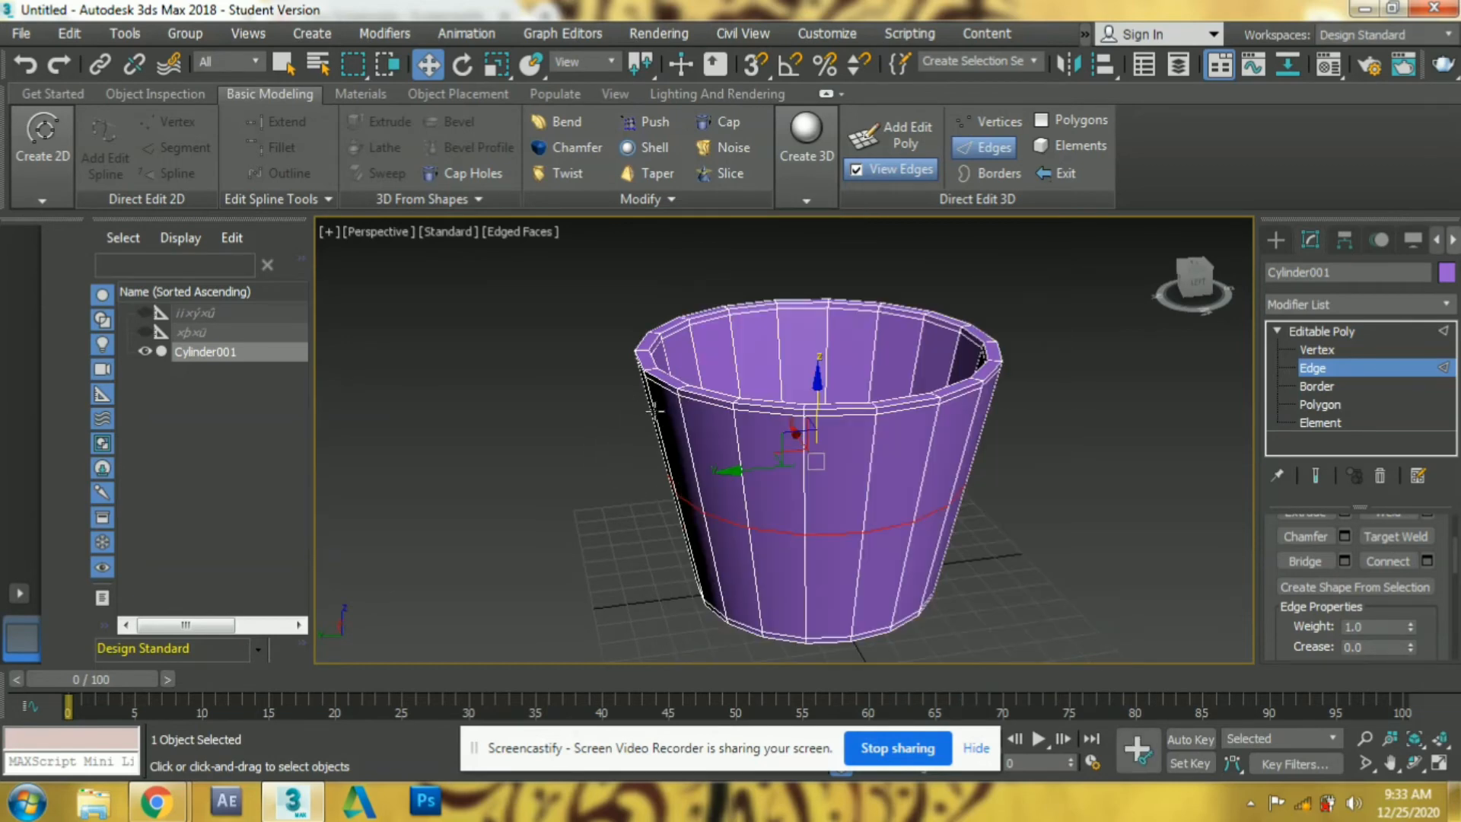
# Select the ring of short edges across the cup's rim and connect them with 1 segment, adding a centred loop
pyautogui.scroll(4, 701, 410)
pyautogui.keyDown('alt'); pyautogui.moveTo(689, 449); pyautogui.dragTo(697, 461, button='middle'); pyautogui.keyUp('alt')
pyautogui.click(737, 458)
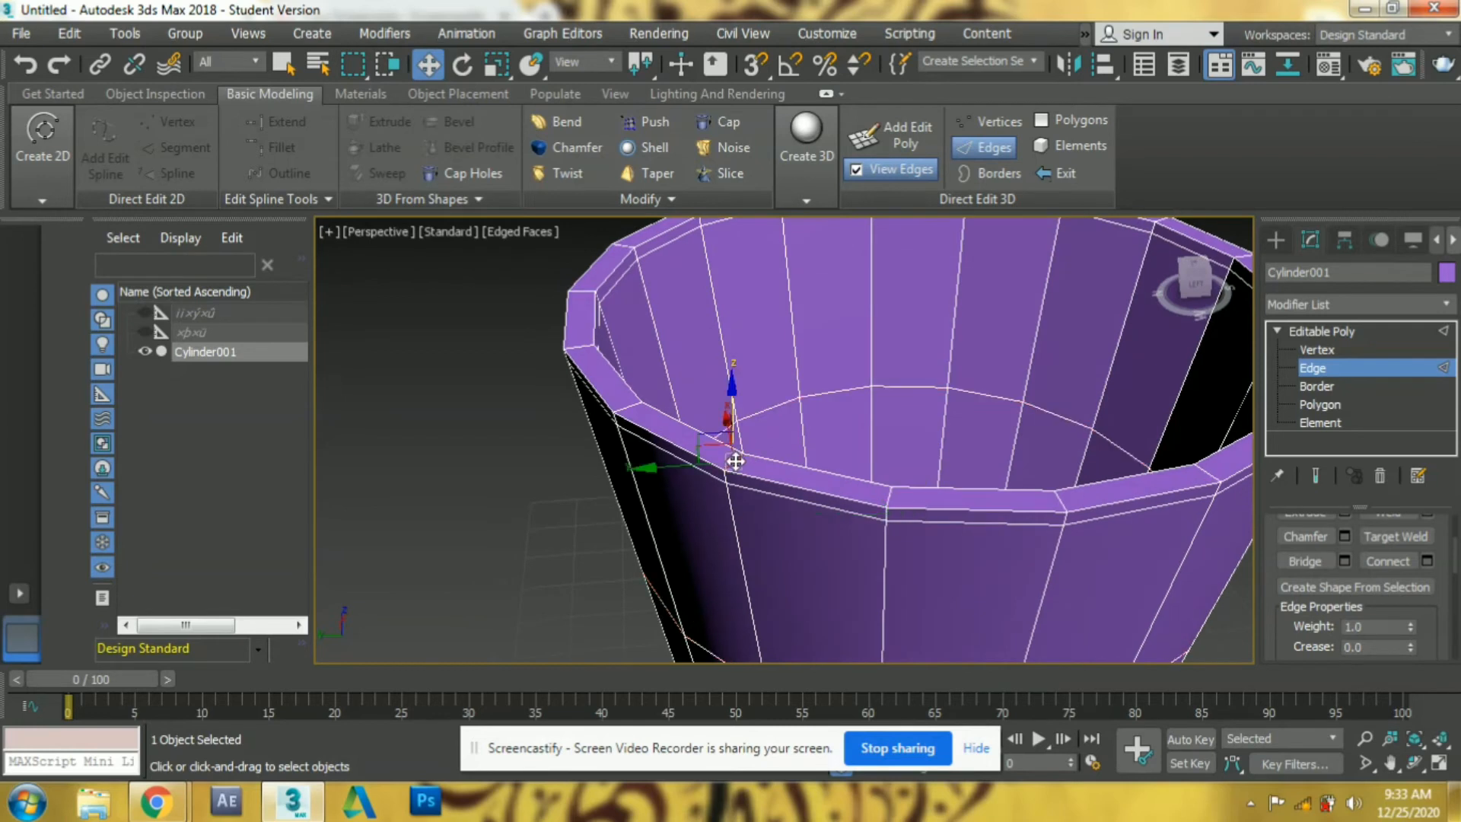
pyautogui.keyDown('shift'); pyautogui.click(637, 405); pyautogui.keyUp('shift')
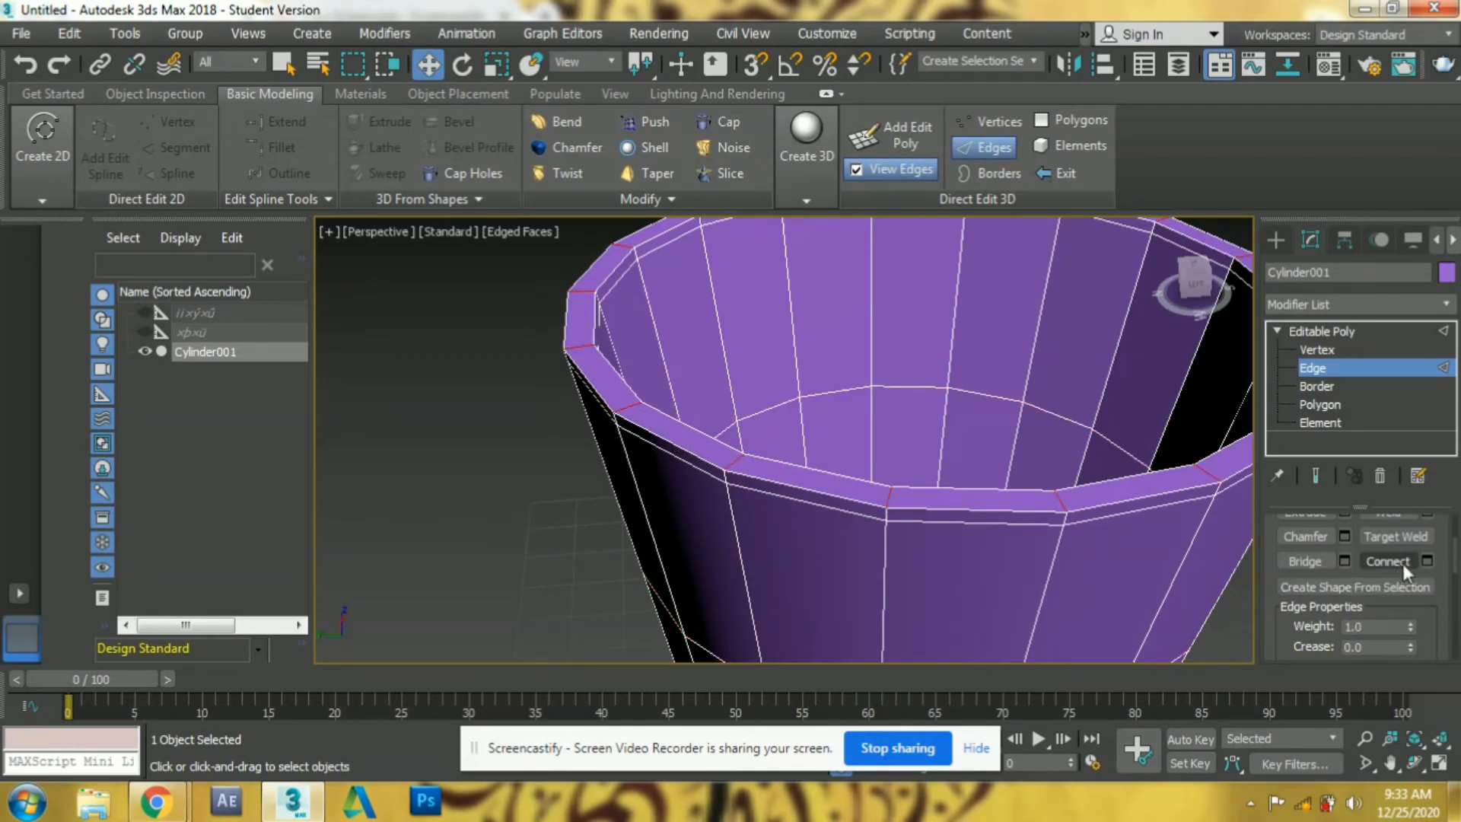
pyautogui.click(1426, 561)
pyautogui.click(794, 545)
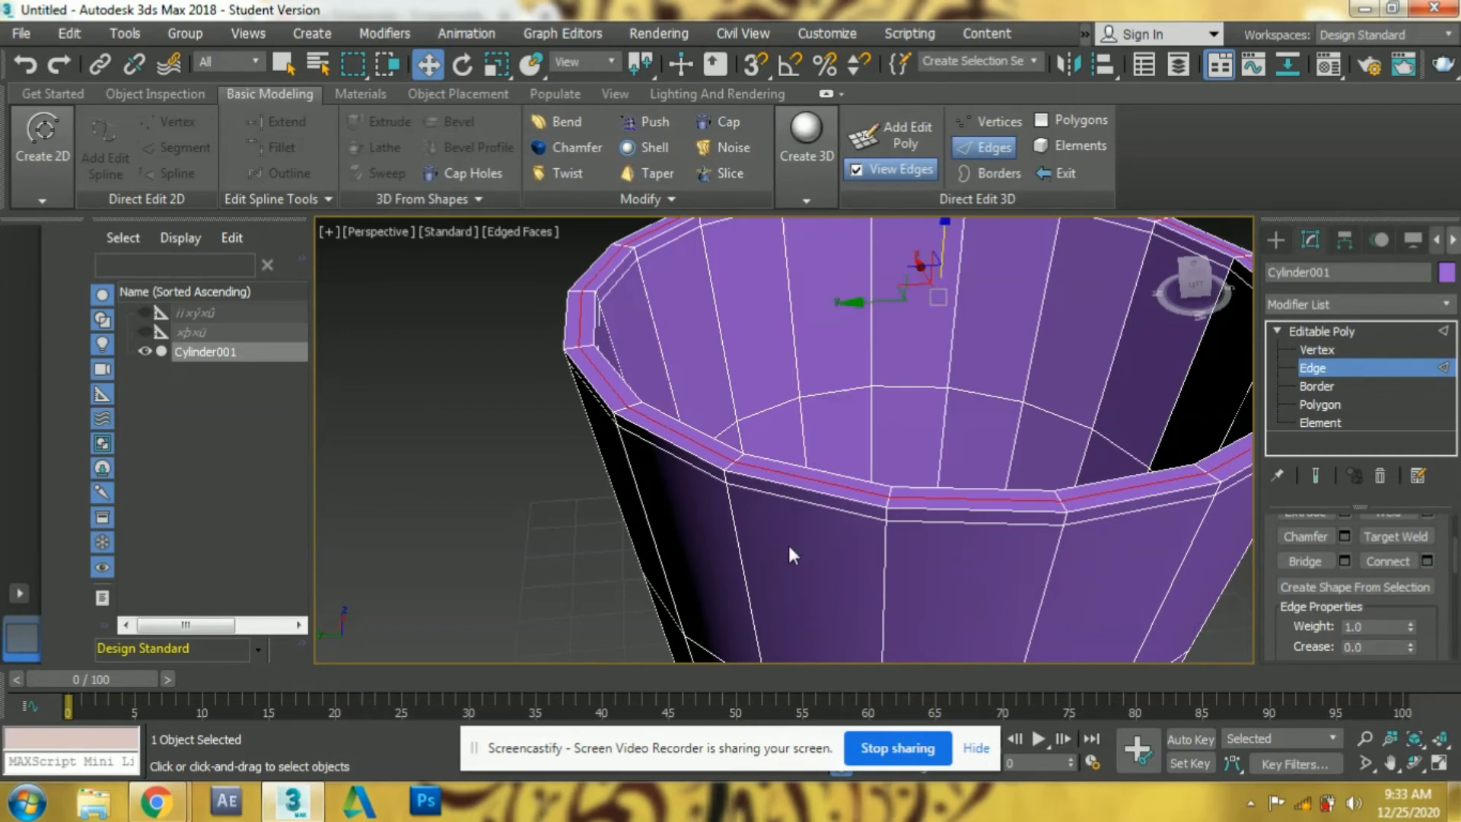
pyautogui.keyDown('alt'); pyautogui.moveTo(767, 550); pyautogui.dragTo(750, 550, button='middle'); pyautogui.keyUp('alt')
pyautogui.scroll(-6, 750, 549)
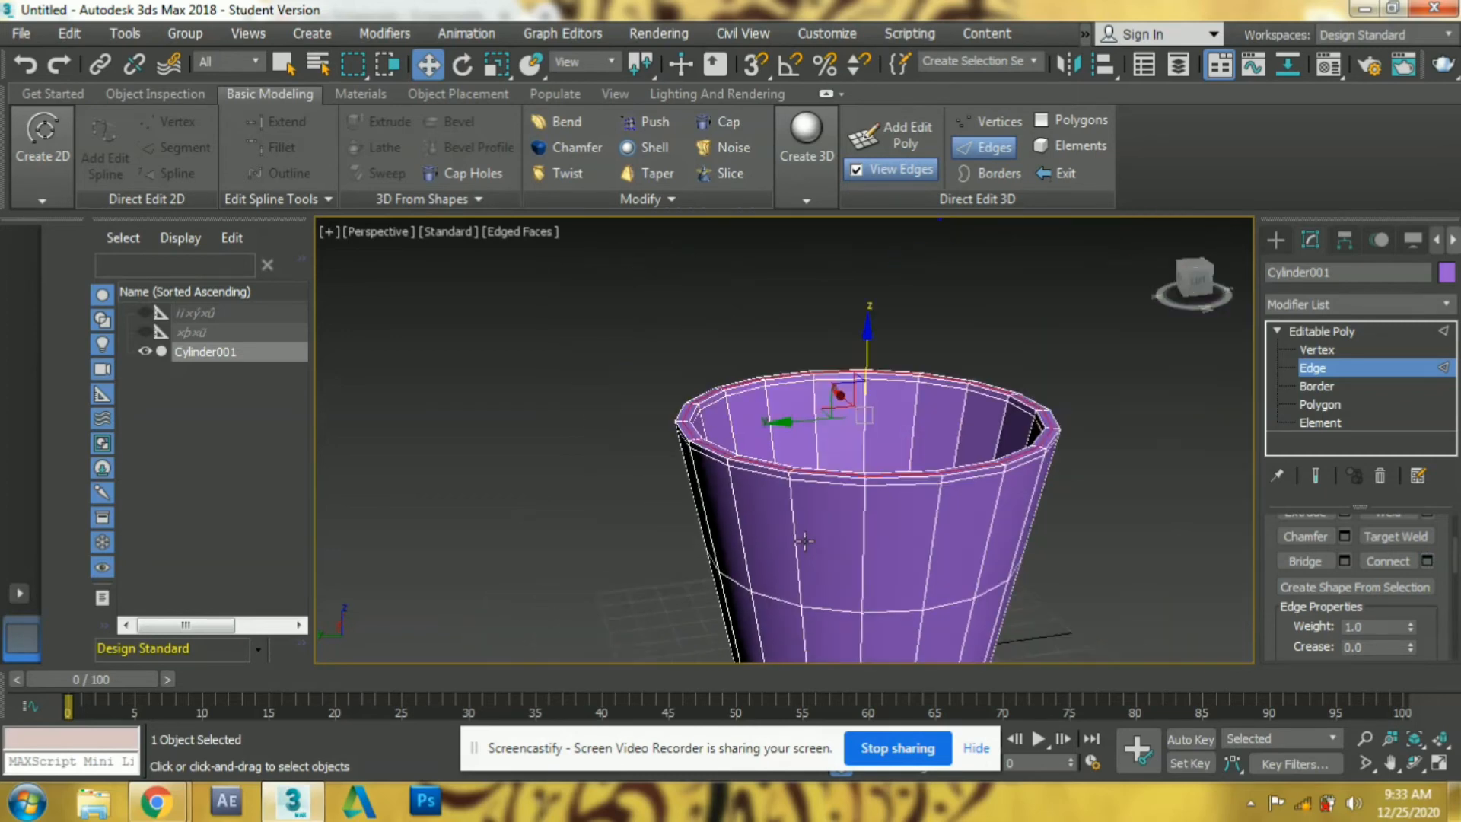
# Leave edge editing and add a Chamfer modifier to the whole cup, with a TurboSmooth modifier above it
pyautogui.press('2')
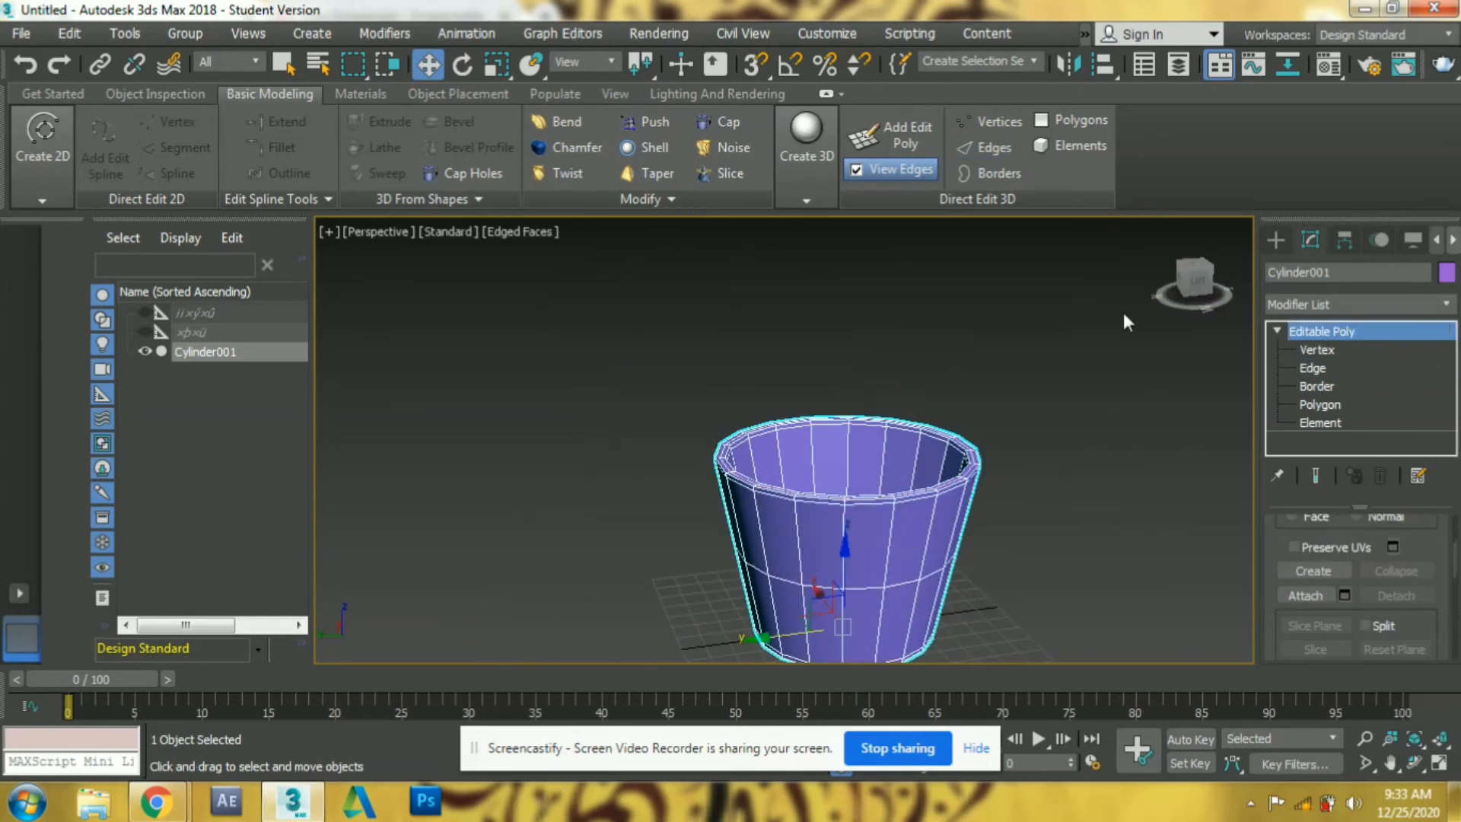
pyautogui.click(577, 148)
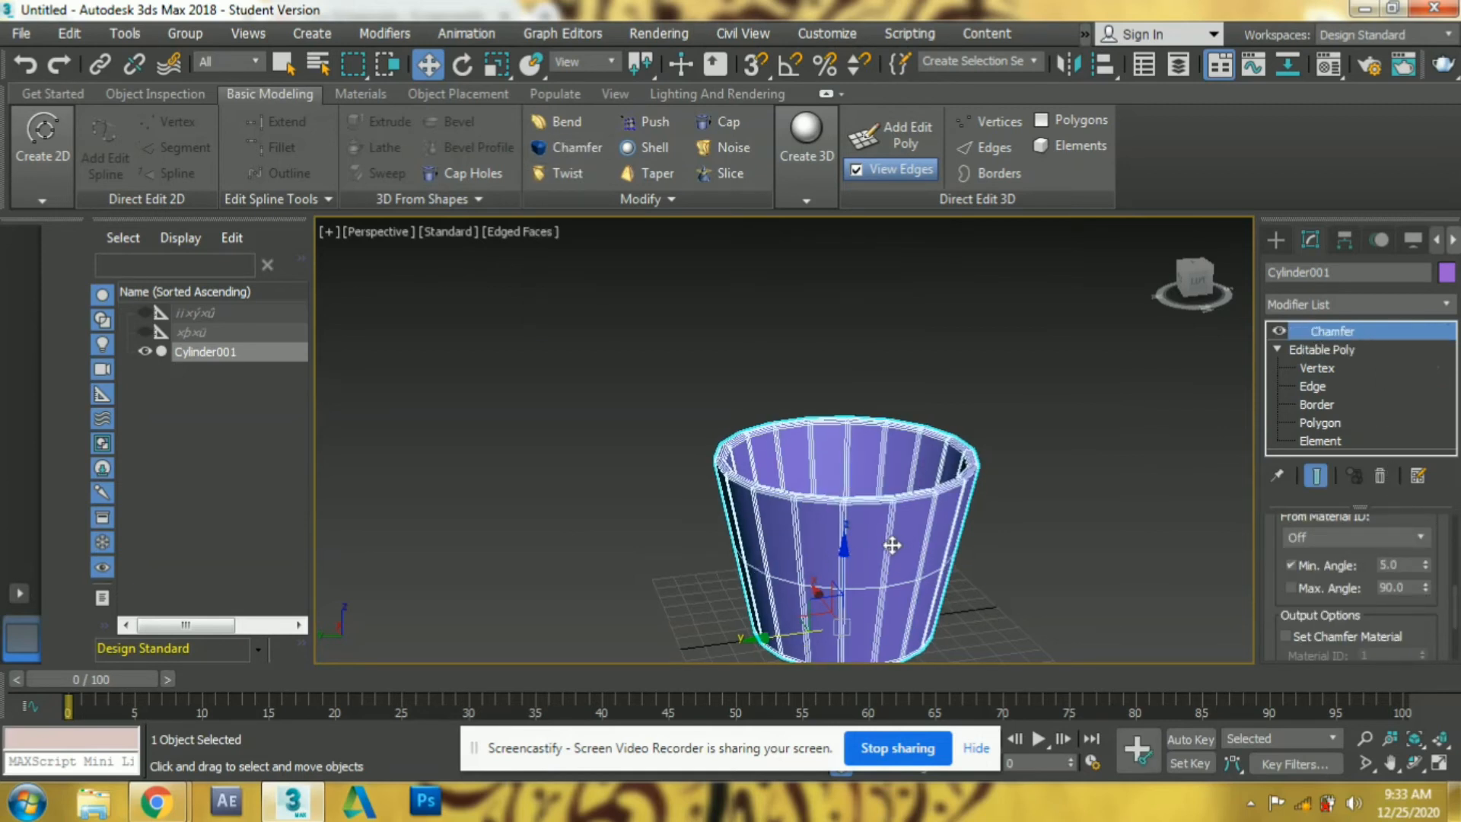
pyautogui.click(1347, 304)
pyautogui.write('tu')
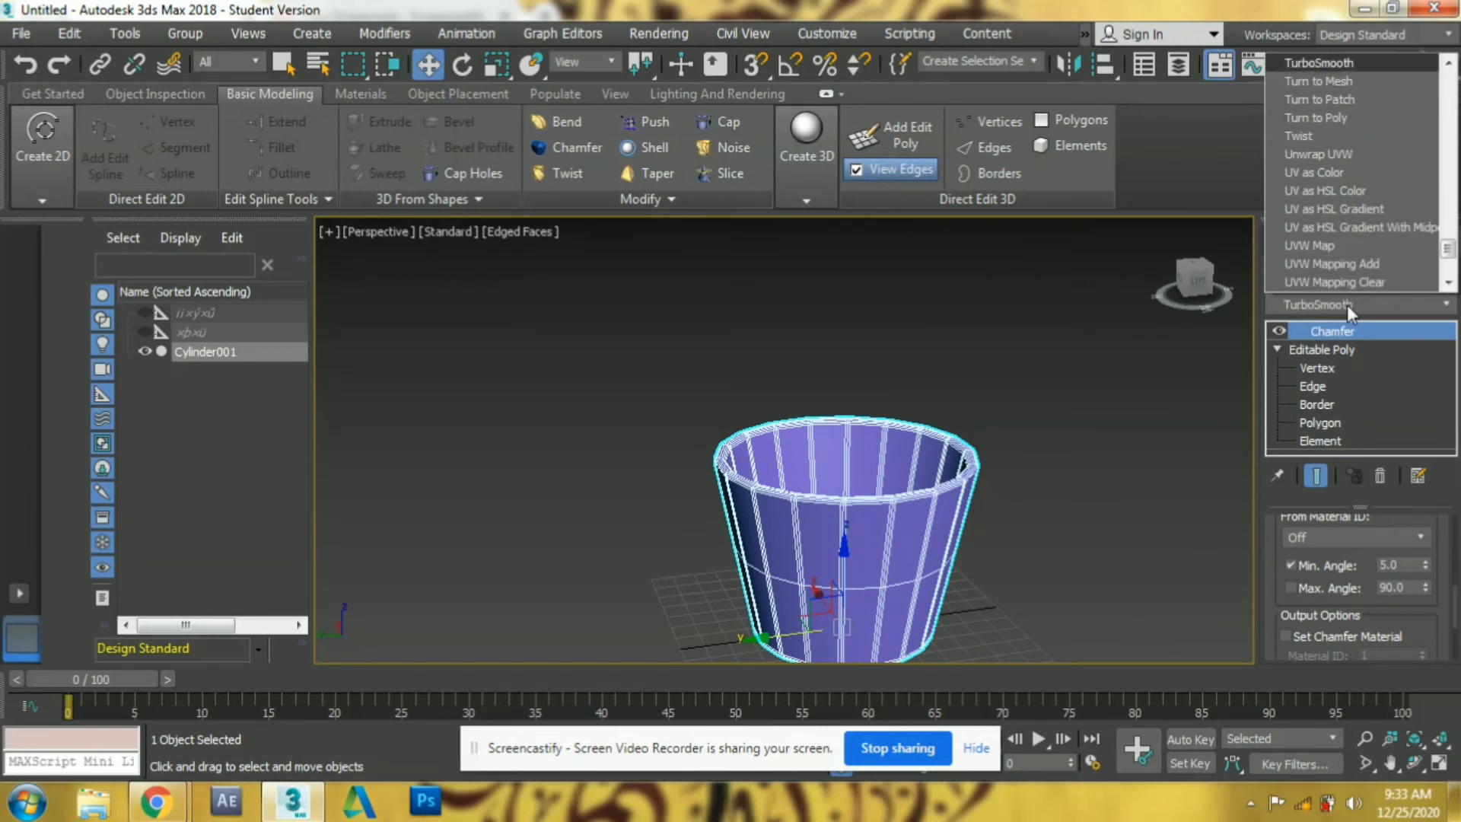
pyautogui.click(1336, 61)
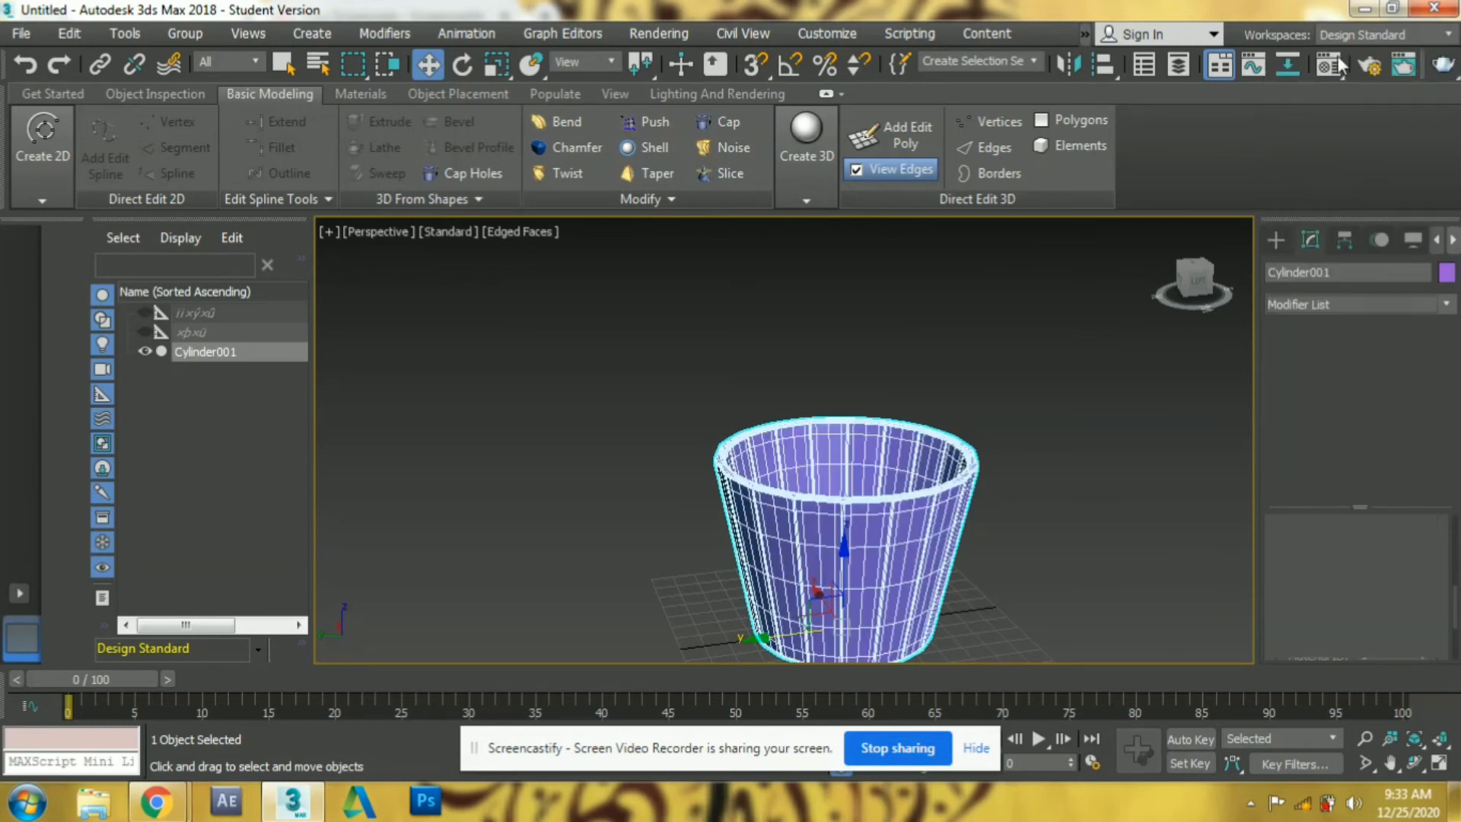
# Turn off the edged-faces display, render the perspective view to check the smoothed cup, and close the render
pyautogui.keyDown('alt'); pyautogui.moveTo(928, 609); pyautogui.dragTo(930, 538, button='middle'); pyautogui.keyUp('alt')
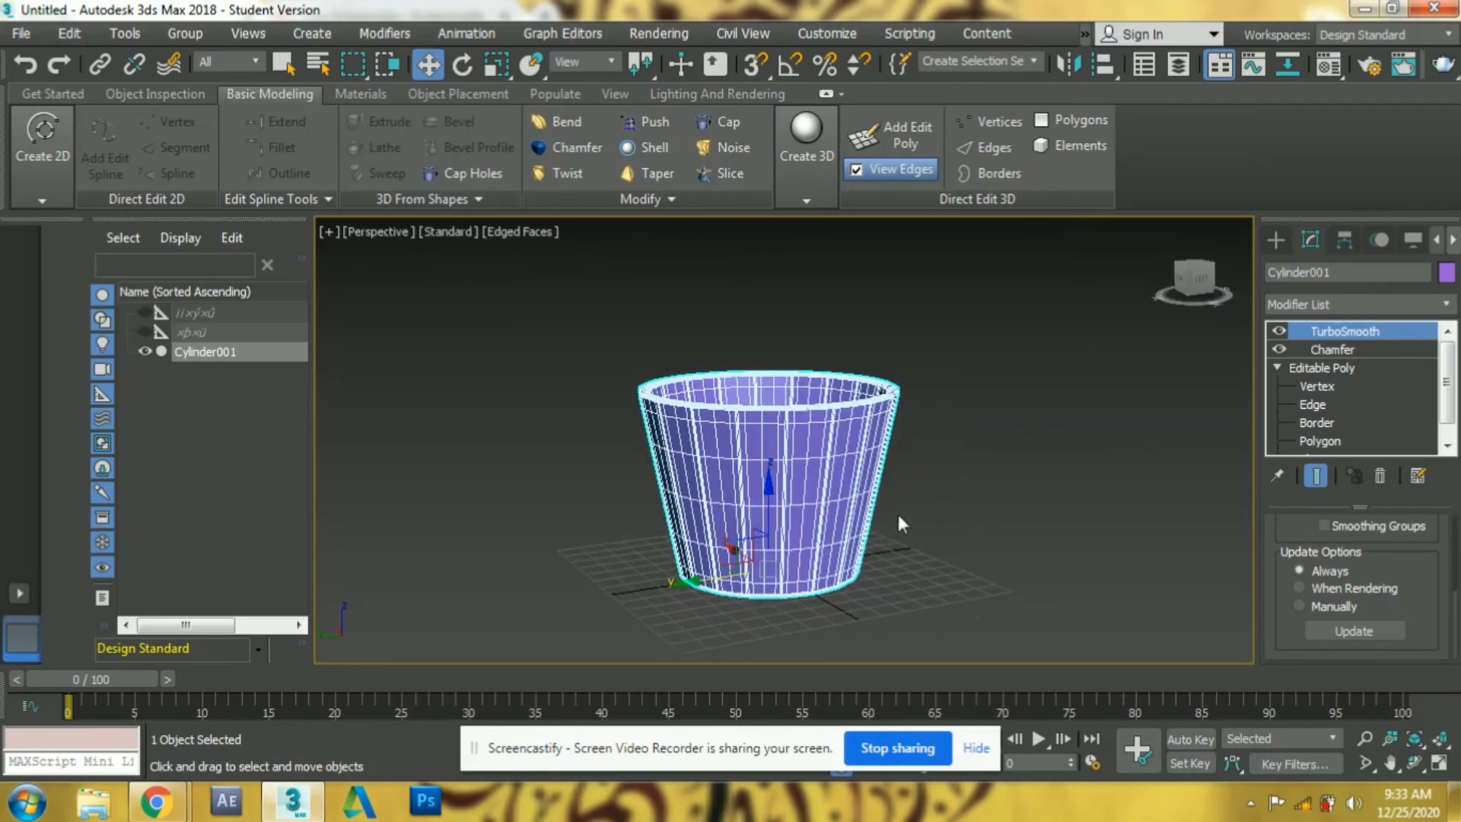
pyautogui.press('F4')
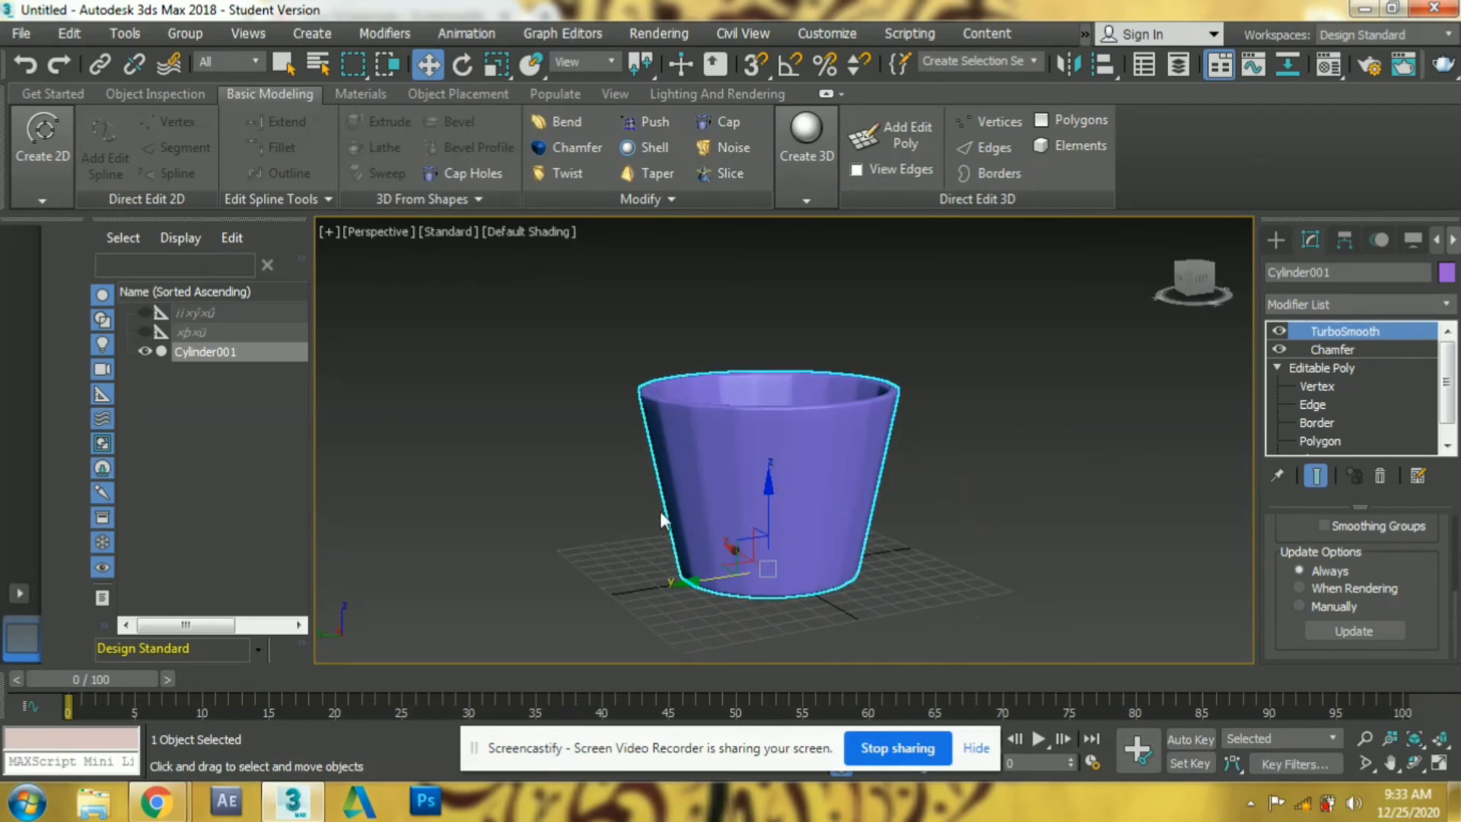
pyautogui.moveTo(643, 541)
pyautogui.keyDown('alt'); pyautogui.mouseDown(button='middle')
pyautogui.moveTo(747, 531)
pyautogui.moveTo(707, 524)
pyautogui.mouseUp(button='middle'); pyautogui.keyUp('alt')
pyautogui.hotkey('shift', 'q')
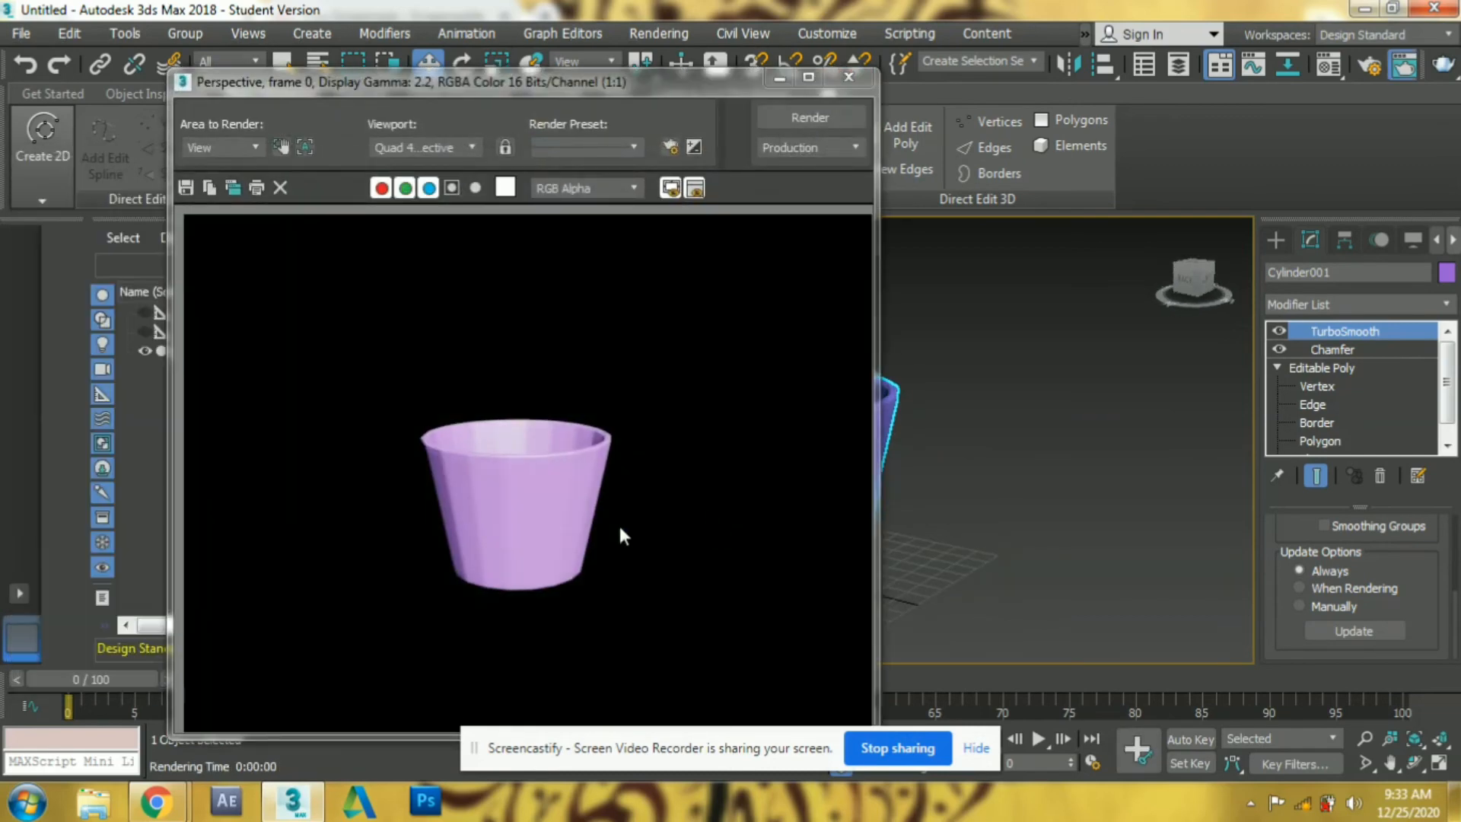
pyautogui.click(848, 76)
# Scale the cup up along its Z axis only, making it noticeably taller, and return to the Move tool
pyautogui.moveTo(793, 423)
pyautogui.keyDown('alt'); pyautogui.mouseDown(button='middle')
pyautogui.moveTo(701, 483)
pyautogui.moveTo(712, 417)
pyautogui.moveTo(815, 404)
pyautogui.moveTo(754, 335)
pyautogui.moveTo(741, 434)
pyautogui.mouseUp(button='middle'); pyautogui.keyUp('alt')
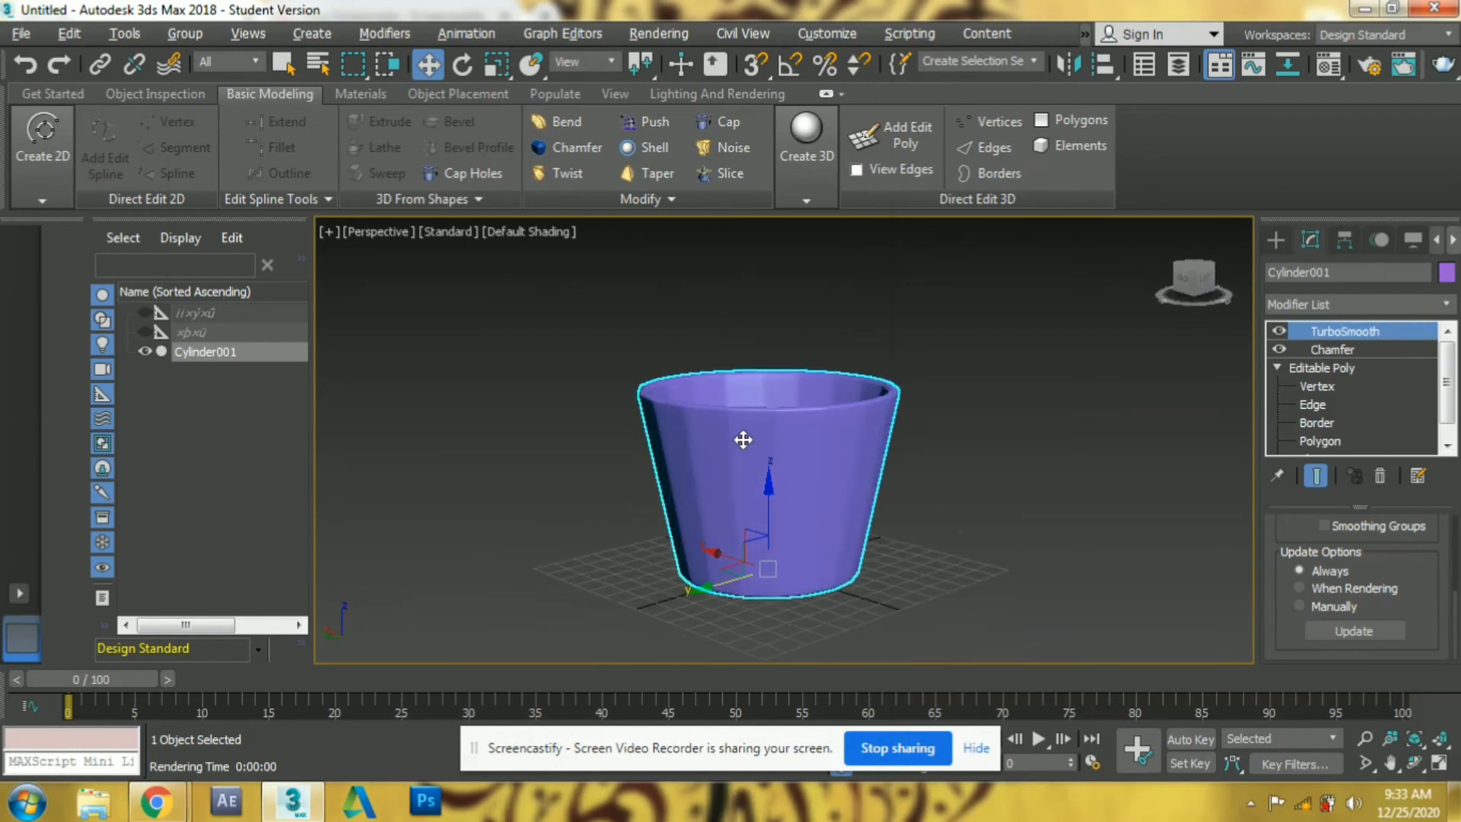
pyautogui.press('r')
pyautogui.moveTo(766, 506); pyautogui.dragTo(771, 489)
pyautogui.press('w')
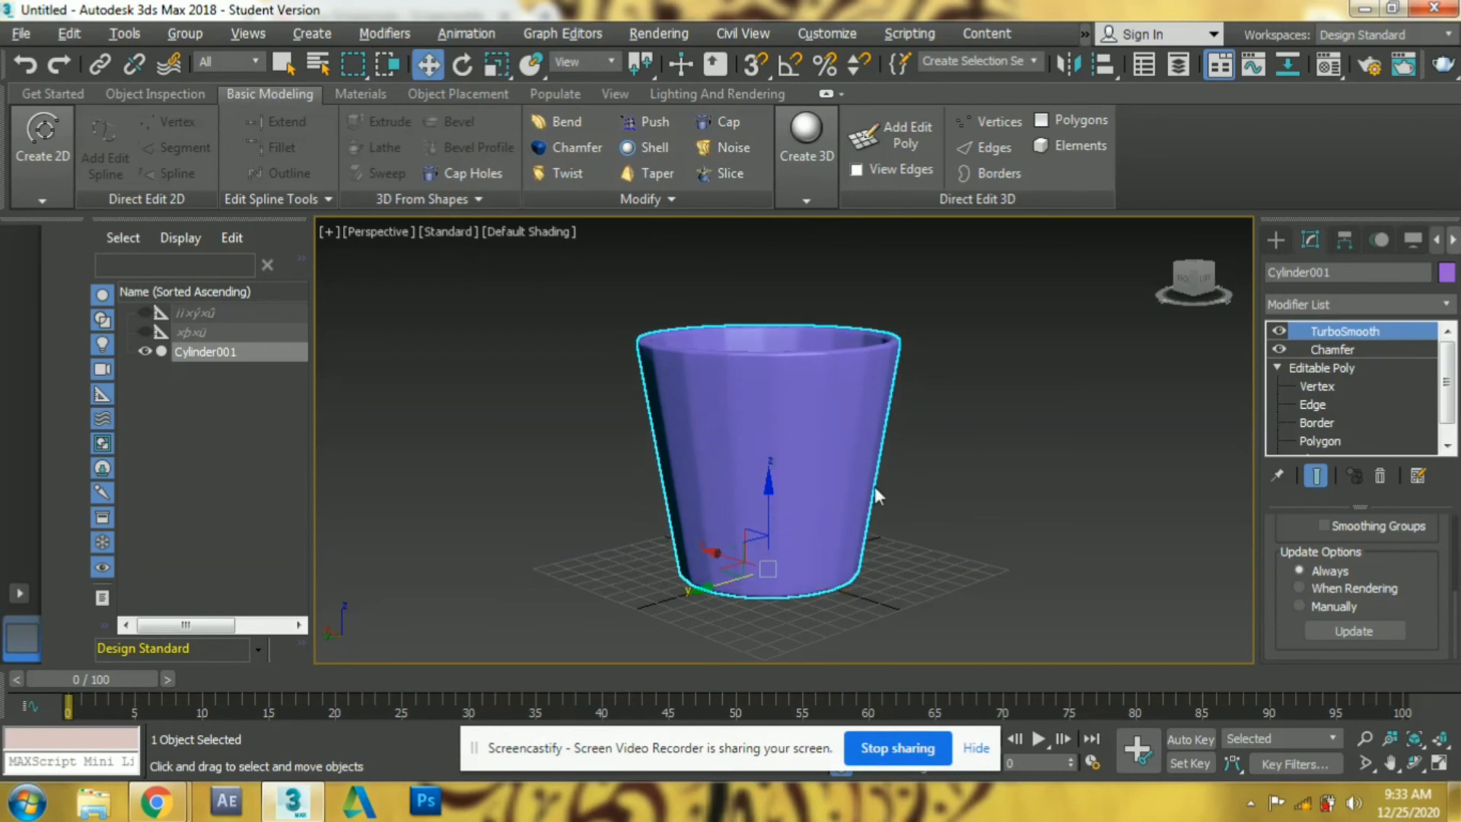
# Render a closer perspective view of the taller cup to inspect its final shape, and close the render
pyautogui.keyDown('alt'); pyautogui.moveTo(912, 519); pyautogui.dragTo(812, 459, button='middle'); pyautogui.keyUp('alt')
pyautogui.scroll(-4, 805, 482)
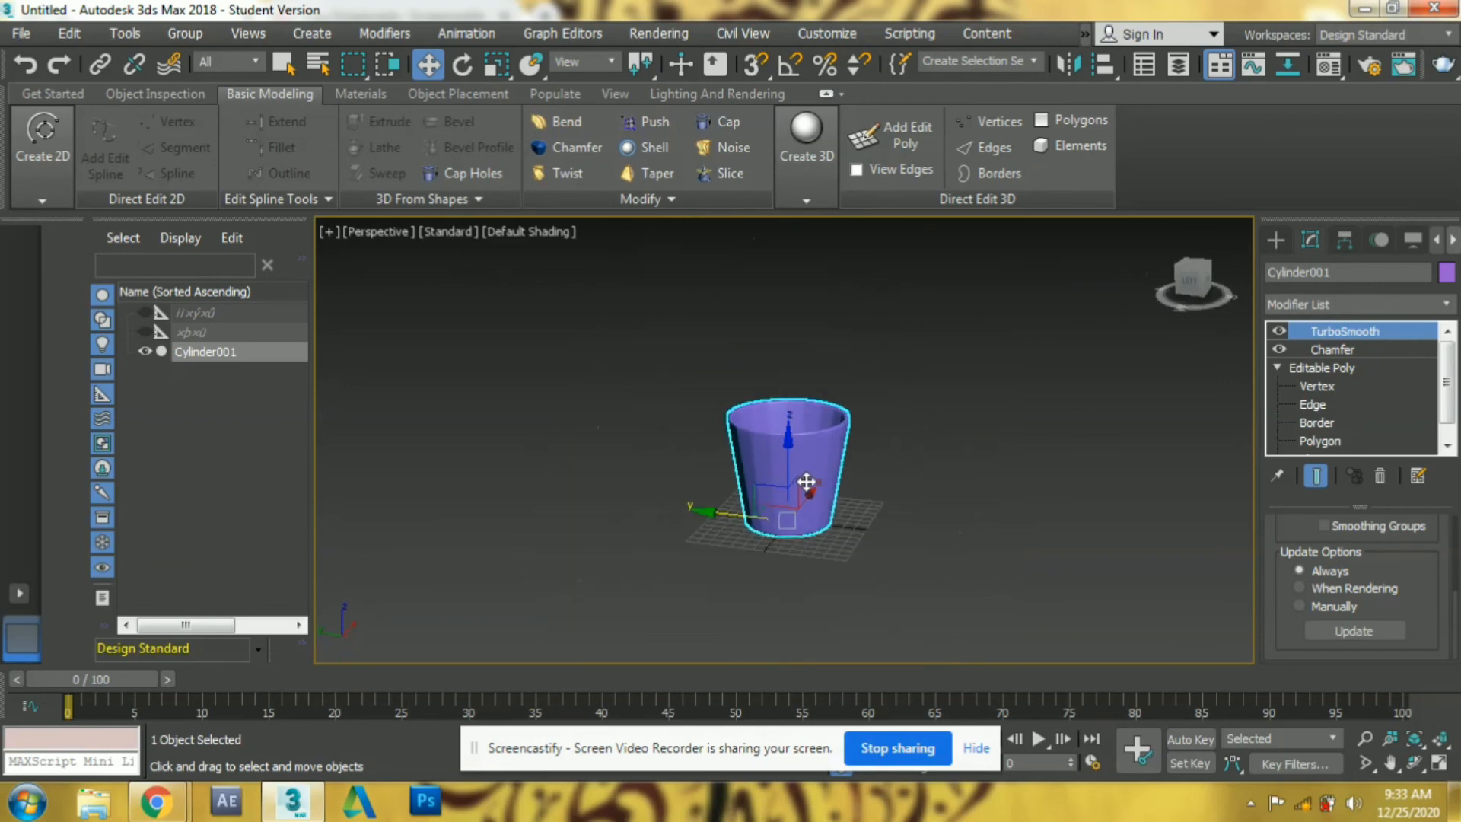
pyautogui.scroll(5, 783, 495)
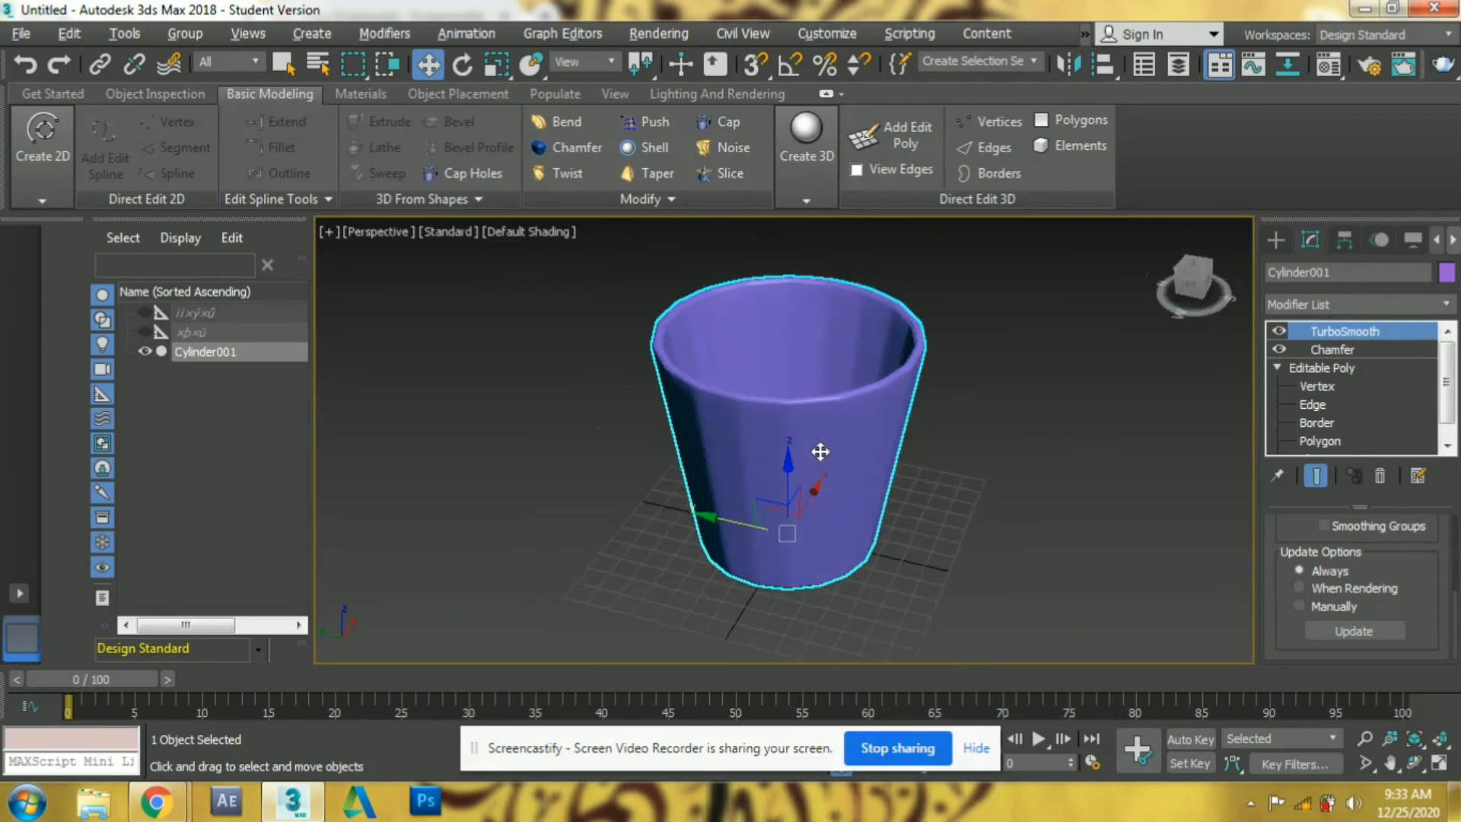
pyautogui.scroll(3, 830, 422)
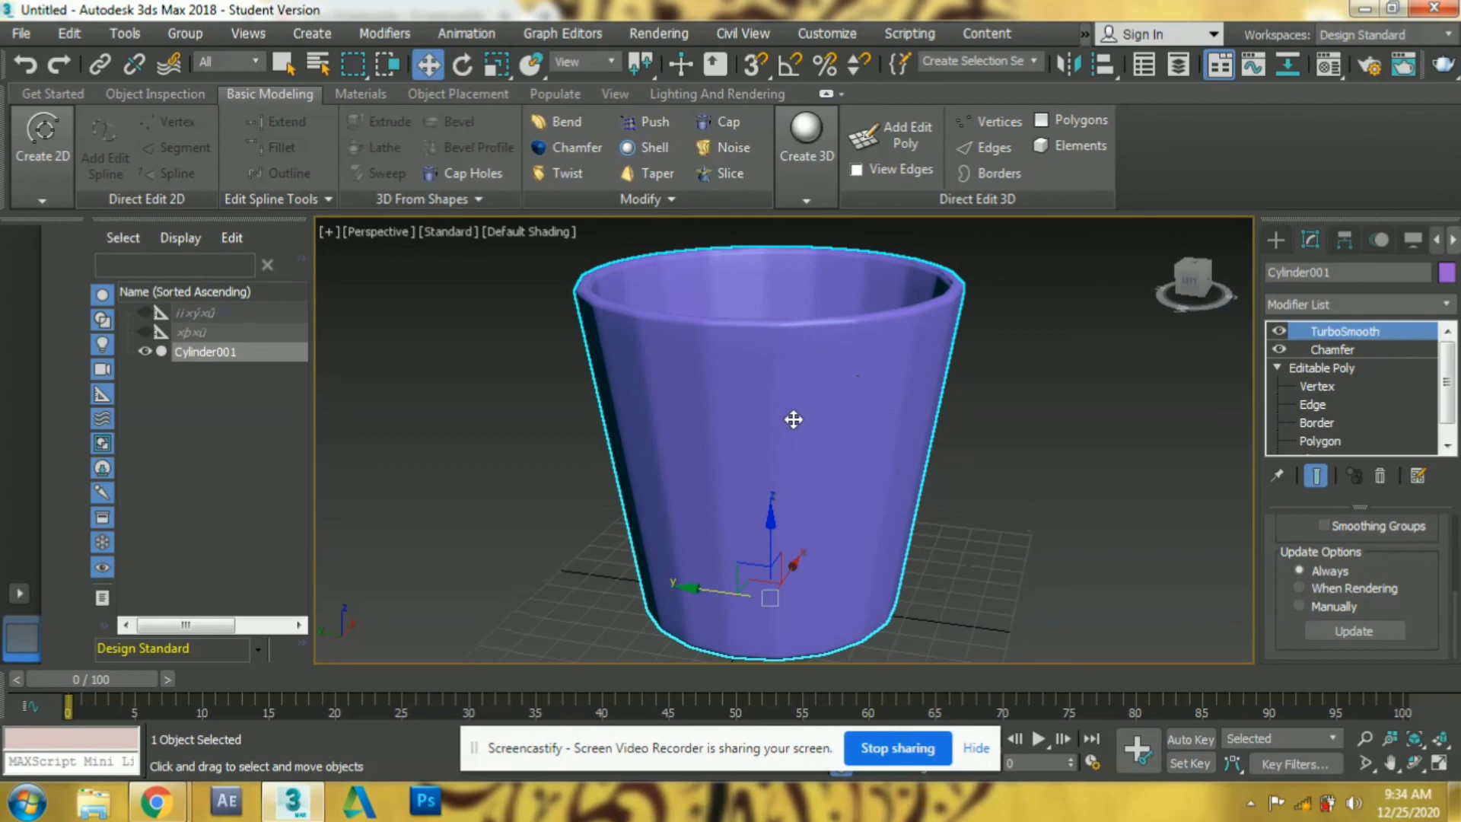
pyautogui.hotkey('shift', 'q')
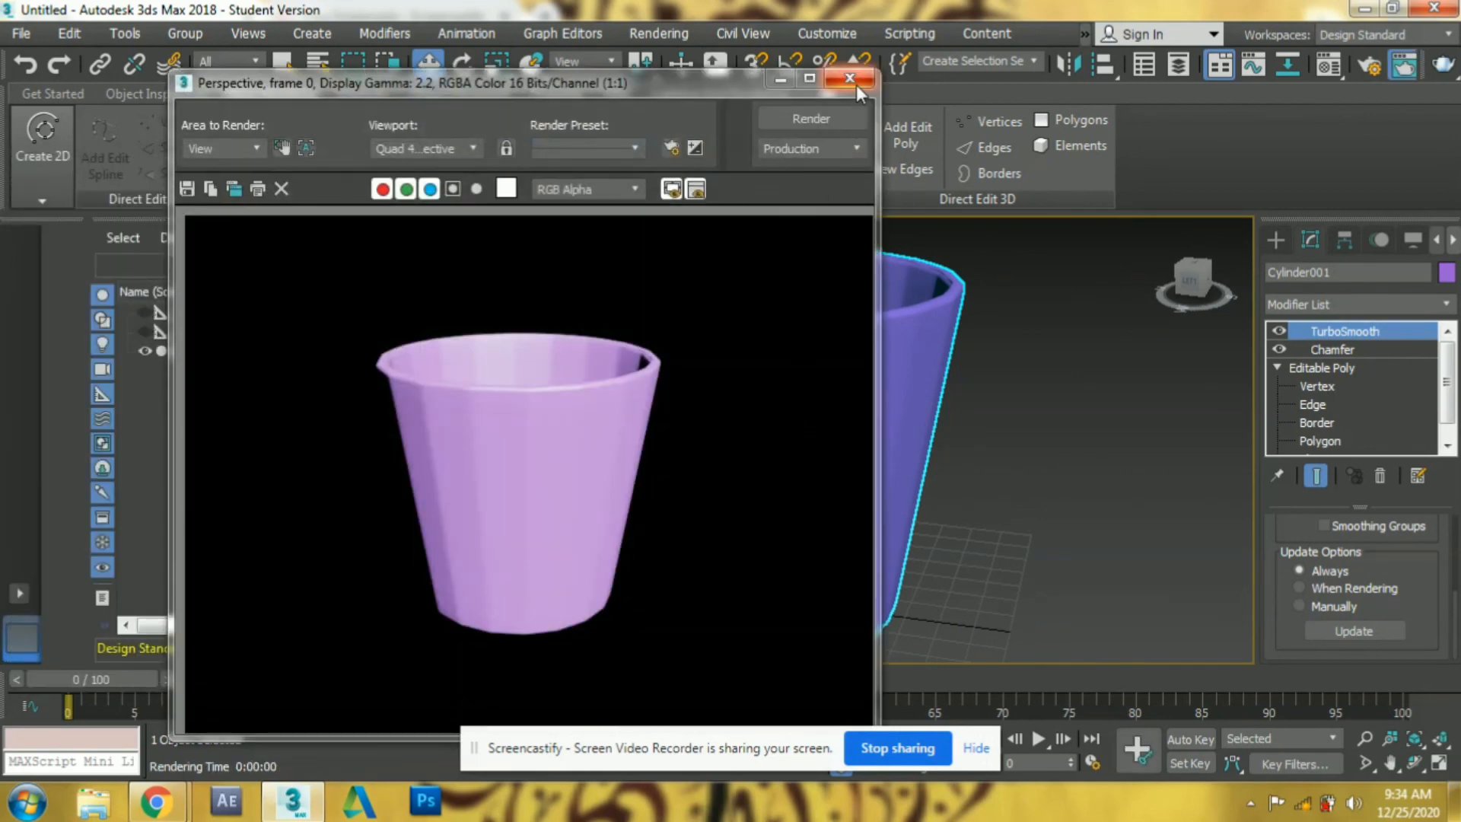
pyautogui.click(850, 79)
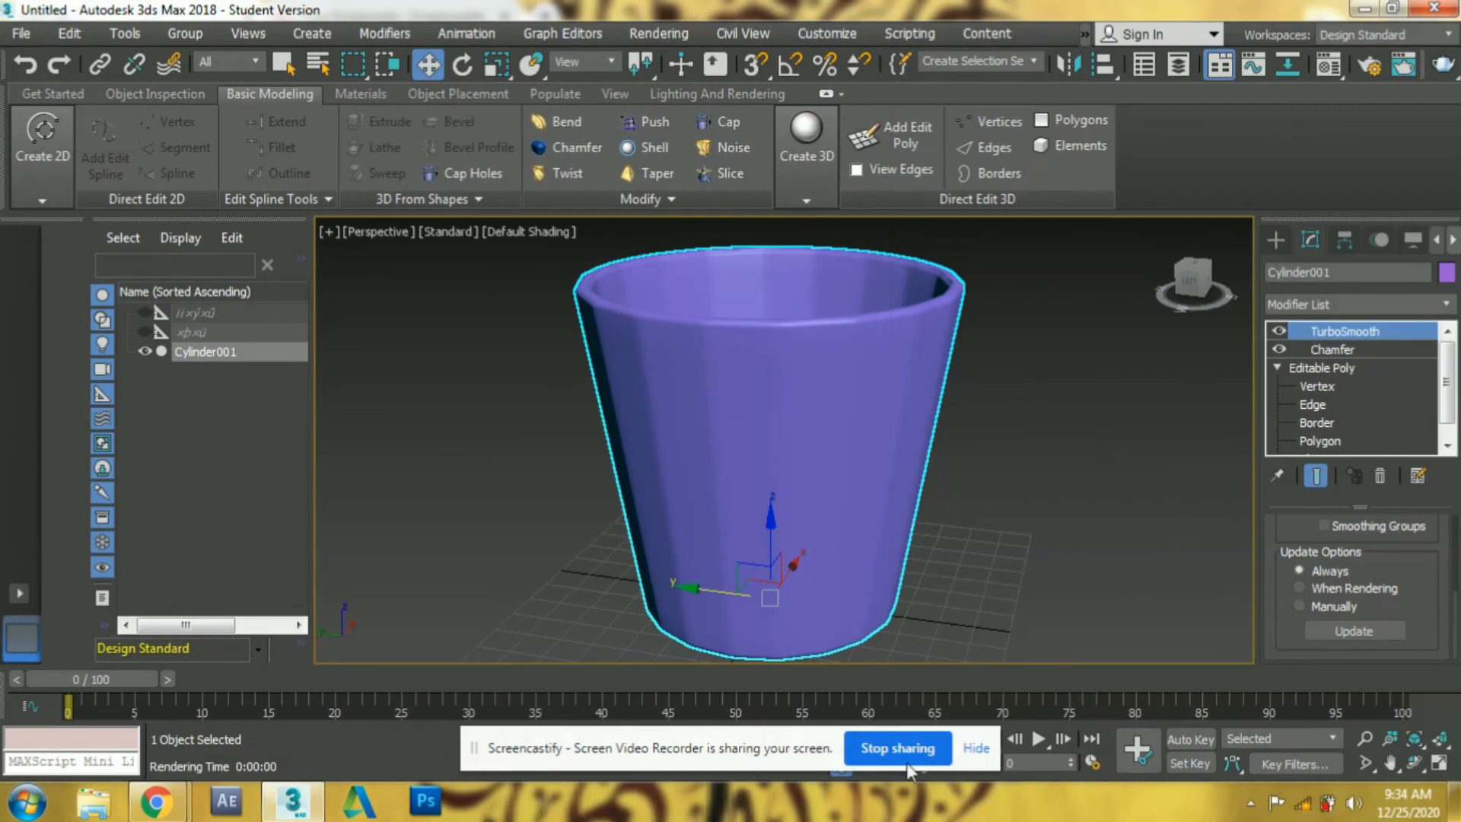